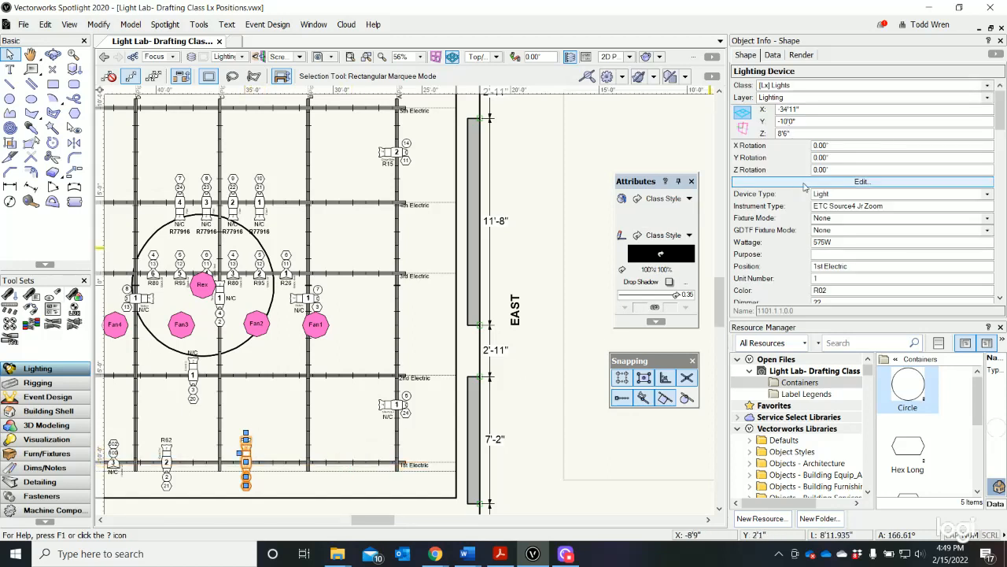
Step: Set the focus of the selected lighting device, unit 1 on the 1st Electric, to Rex
{"action": "scroll", "coordinate": [803, 193], "scroll_direction": "down", "scroll_amount": 5}
{"action": "scroll", "coordinate": [805, 209], "scroll_direction": "down", "scroll_amount": 6}
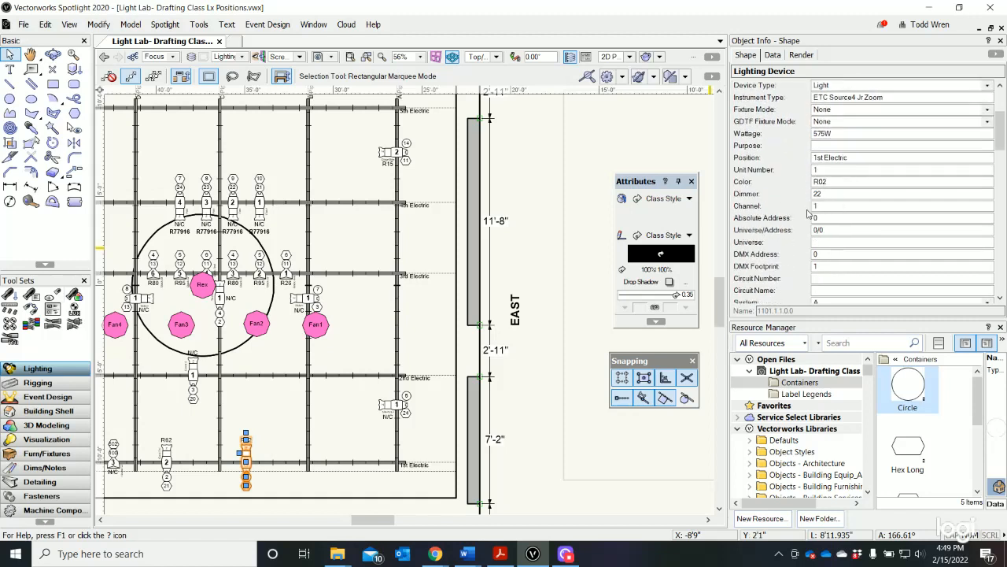
{"action": "scroll", "coordinate": [809, 219], "scroll_direction": "down", "scroll_amount": 3}
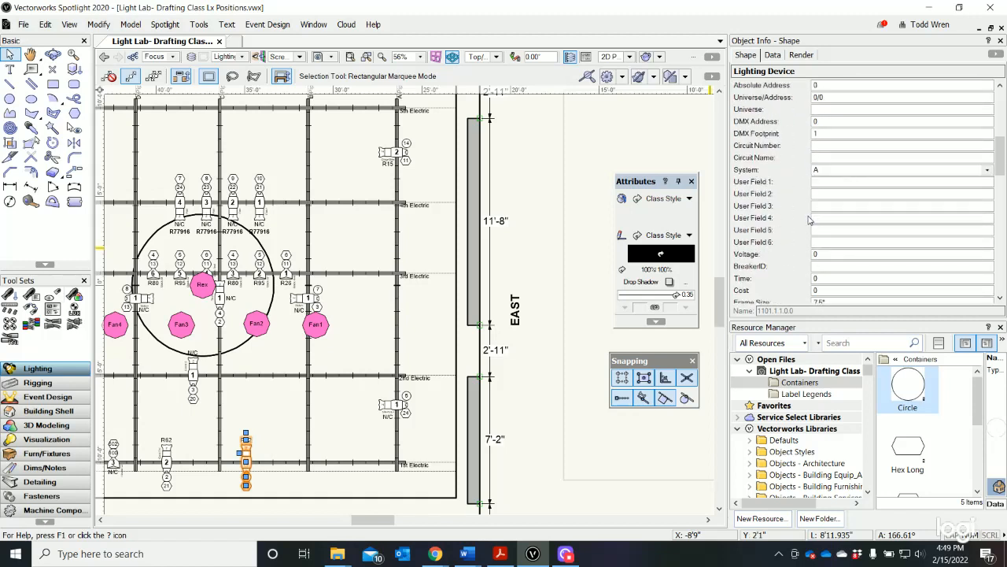
{"action": "scroll", "coordinate": [809, 219], "scroll_direction": "down", "scroll_amount": 1}
{"action": "scroll", "coordinate": [811, 218], "scroll_direction": "down", "scroll_amount": 6}
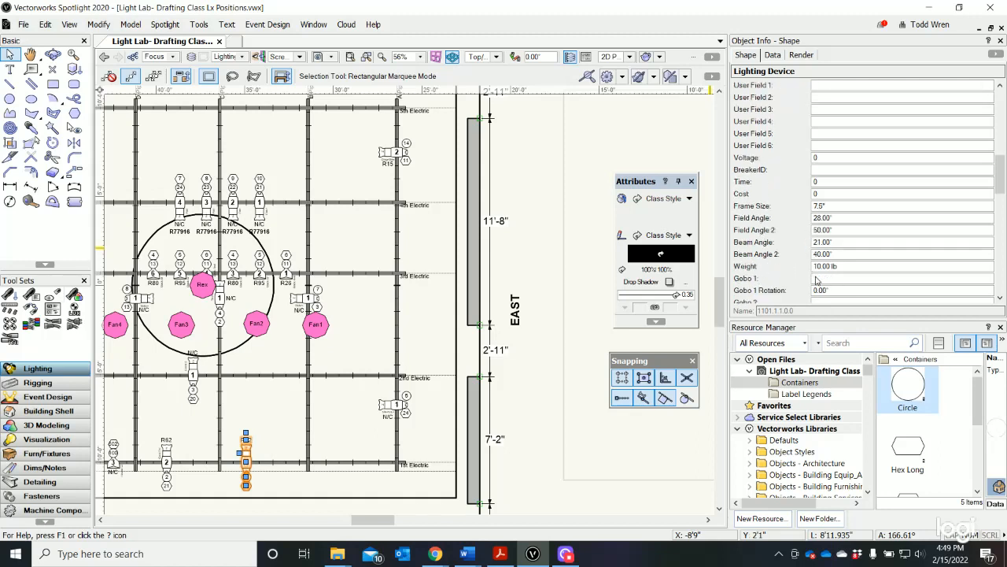
{"action": "scroll", "coordinate": [816, 280], "scroll_direction": "down", "scroll_amount": 1}
{"action": "scroll", "coordinate": [818, 279], "scroll_direction": "down", "scroll_amount": 1}
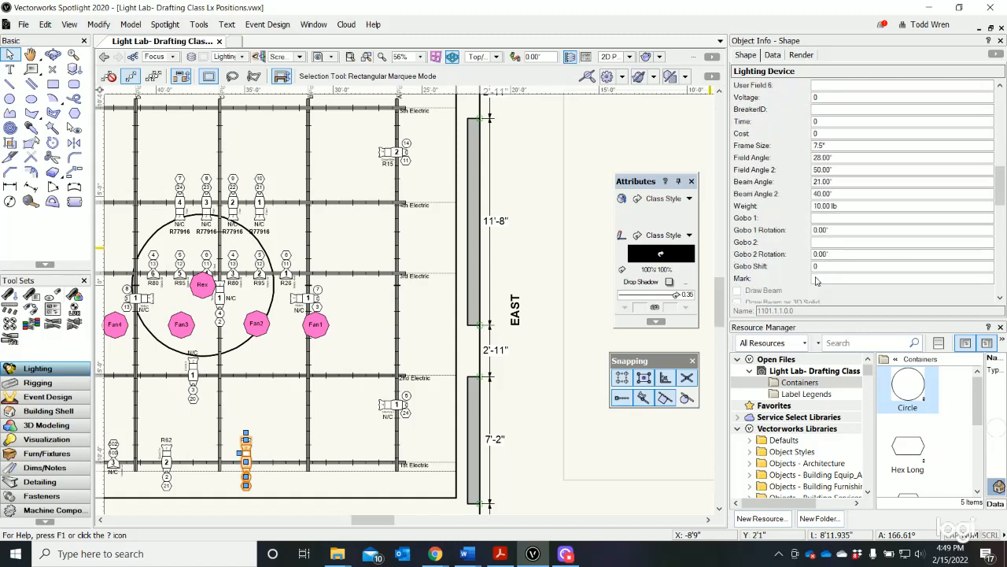
{"action": "scroll", "coordinate": [817, 275], "scroll_direction": "down", "scroll_amount": 1}
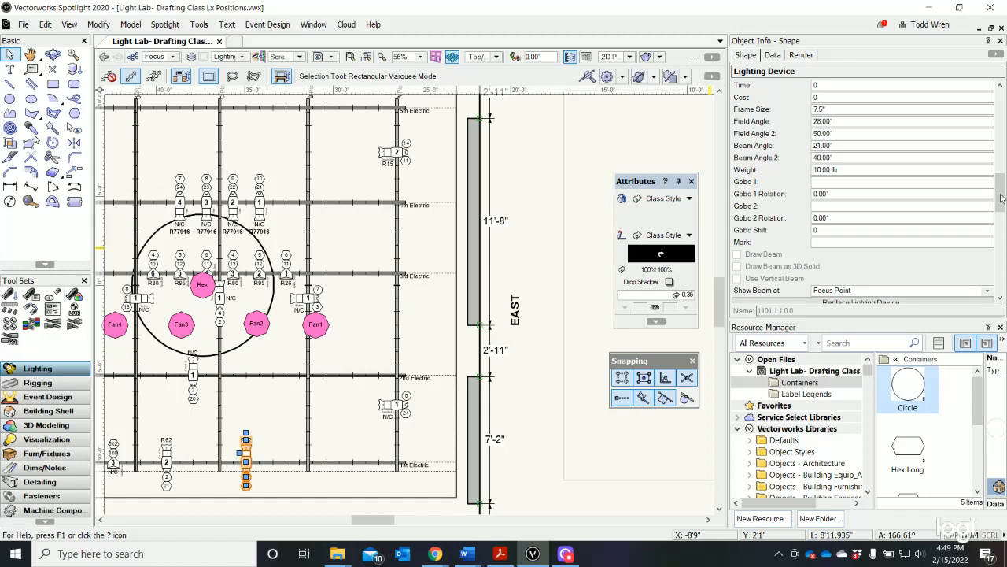
{"action": "left_click_drag", "start_coordinate": [1001, 198], "coordinate": [1003, 246]}
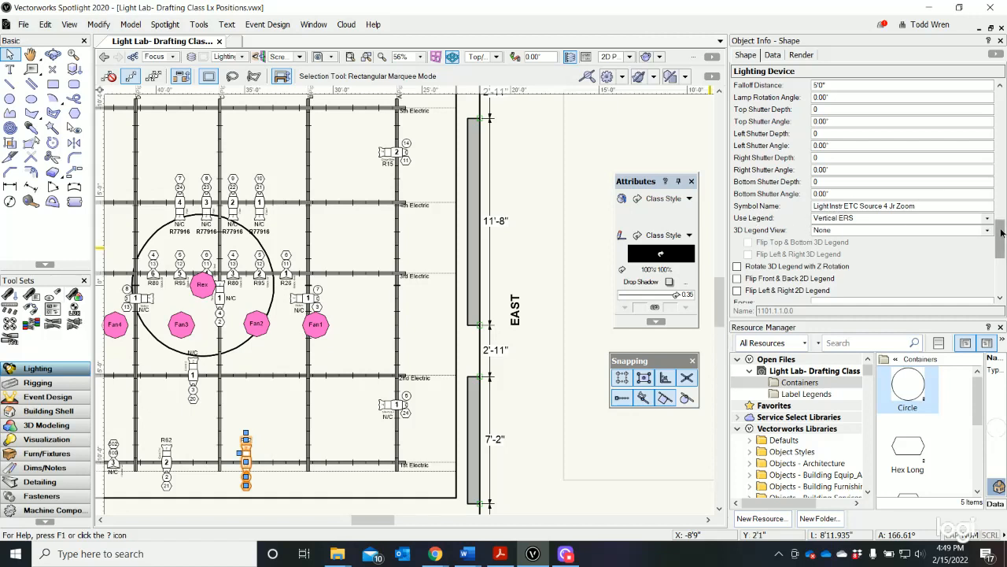
{"action": "scroll", "coordinate": [1002, 233], "scroll_direction": "down", "scroll_amount": 3}
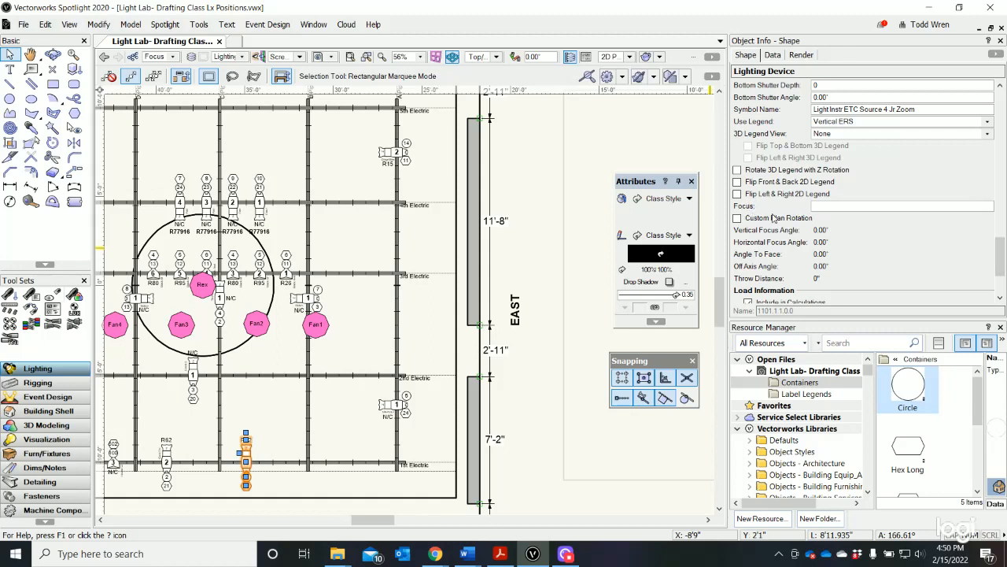
{"action": "left_click", "coordinate": [853, 206]}
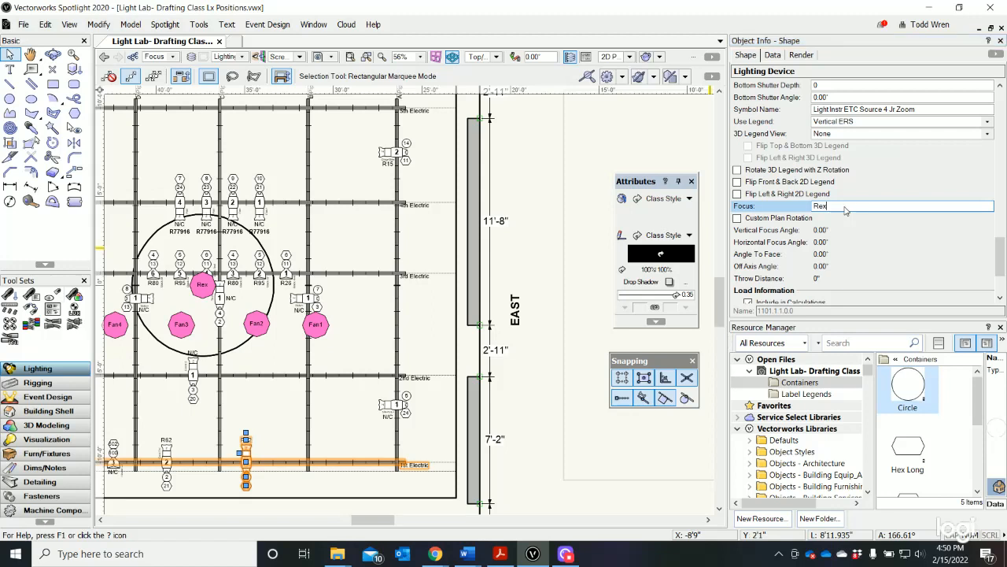
{"action": "key", "text": "Return"}
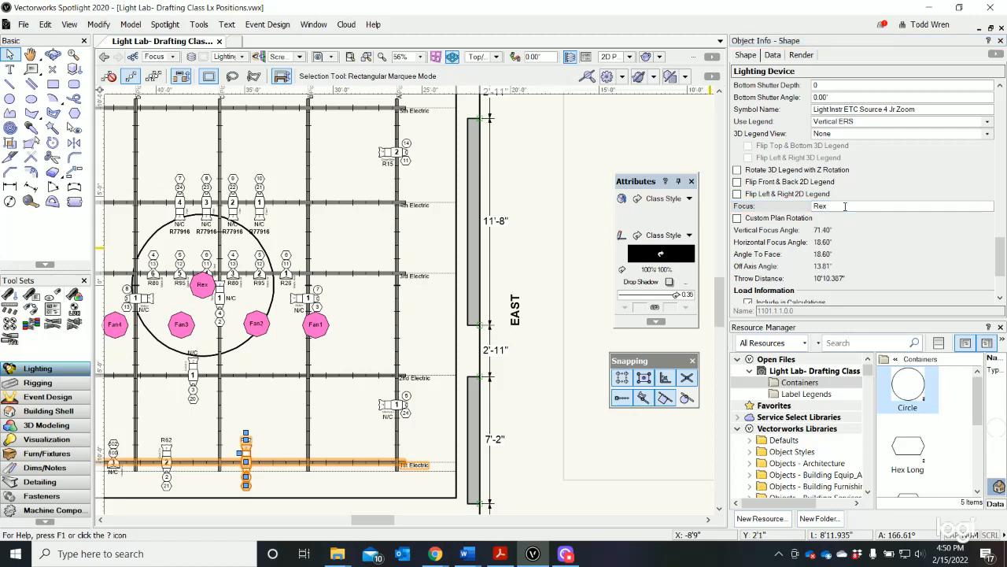
Step: Deselect the light and examine its aim toward the Rex focus point in a 3D view of the rig using the Flyover tool
{"action": "left_click", "coordinate": [536, 397]}
{"action": "scroll", "coordinate": [263, 410], "scroll_direction": "down", "scroll_amount": 3}
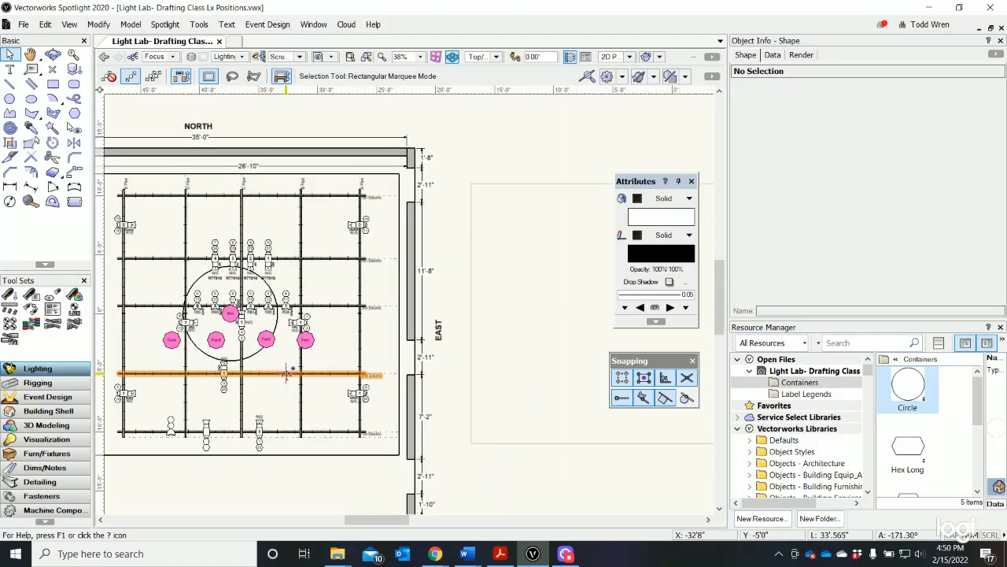
{"action": "scroll", "coordinate": [265, 425], "scroll_direction": "up", "scroll_amount": 4}
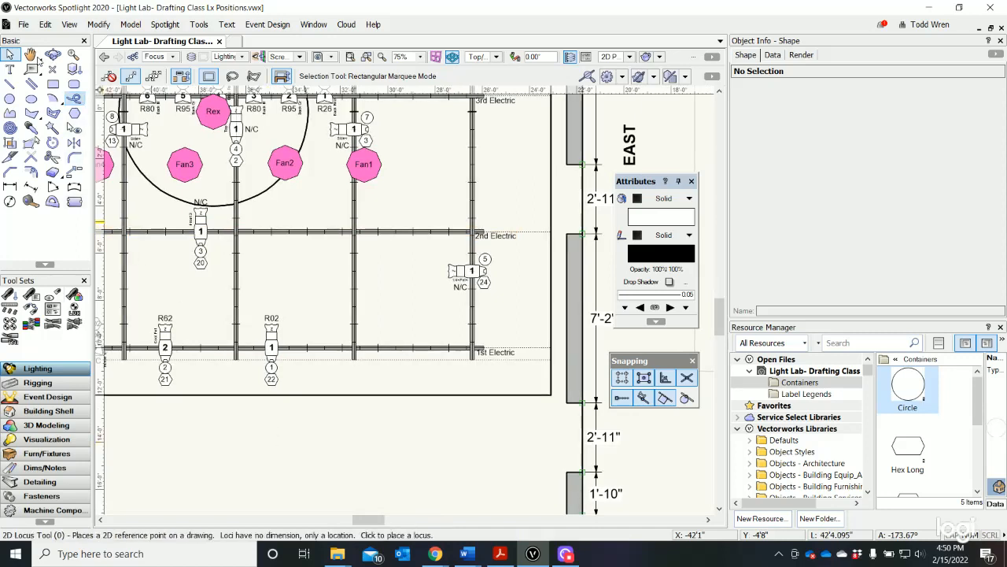
{"action": "left_click", "coordinate": [52, 53]}
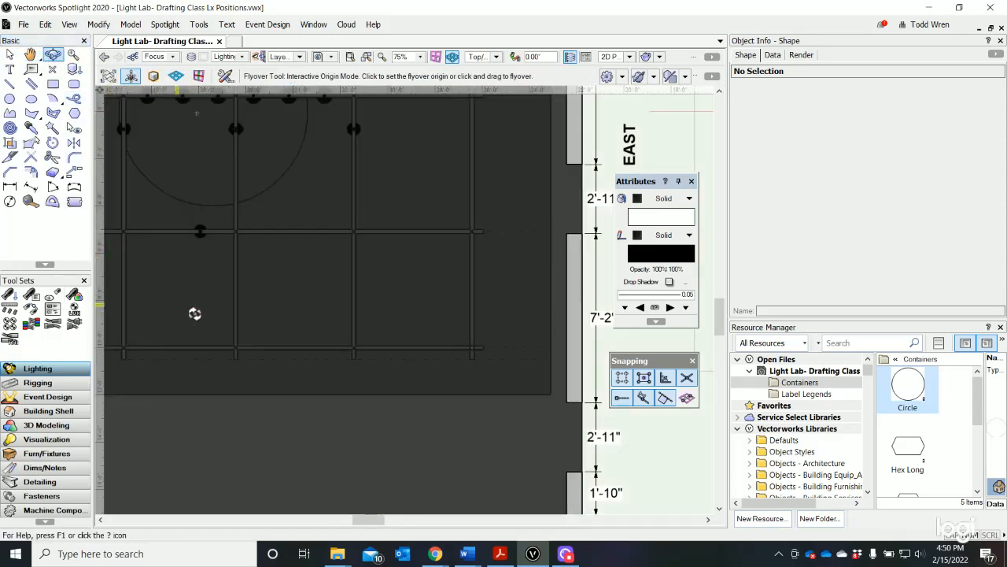
{"action": "left_click_drag", "start_coordinate": [195, 315], "coordinate": [317, 320]}
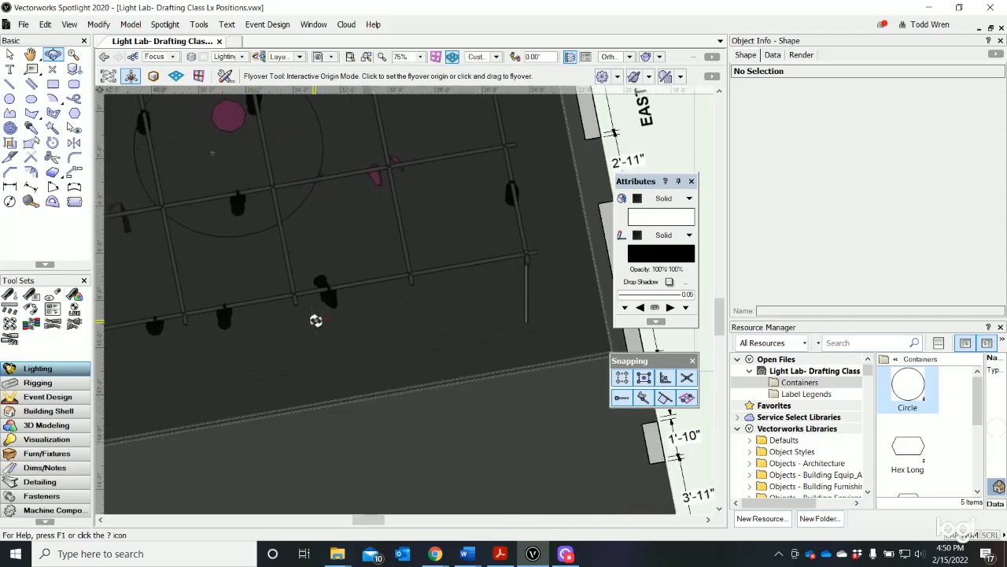
{"action": "scroll", "coordinate": [337, 310], "scroll_direction": "up", "scroll_amount": 3}
{"action": "scroll", "coordinate": [425, 280], "scroll_direction": "down", "scroll_amount": 2}
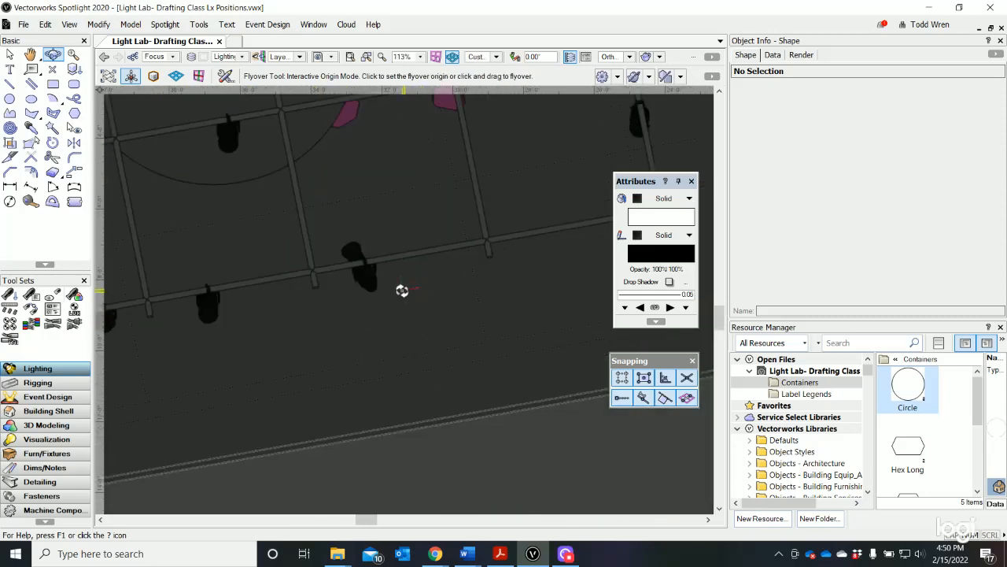
{"action": "left_click_drag", "start_coordinate": [400, 291], "coordinate": [238, 195]}
{"action": "scroll", "coordinate": [349, 254], "scroll_direction": "down", "scroll_amount": 2}
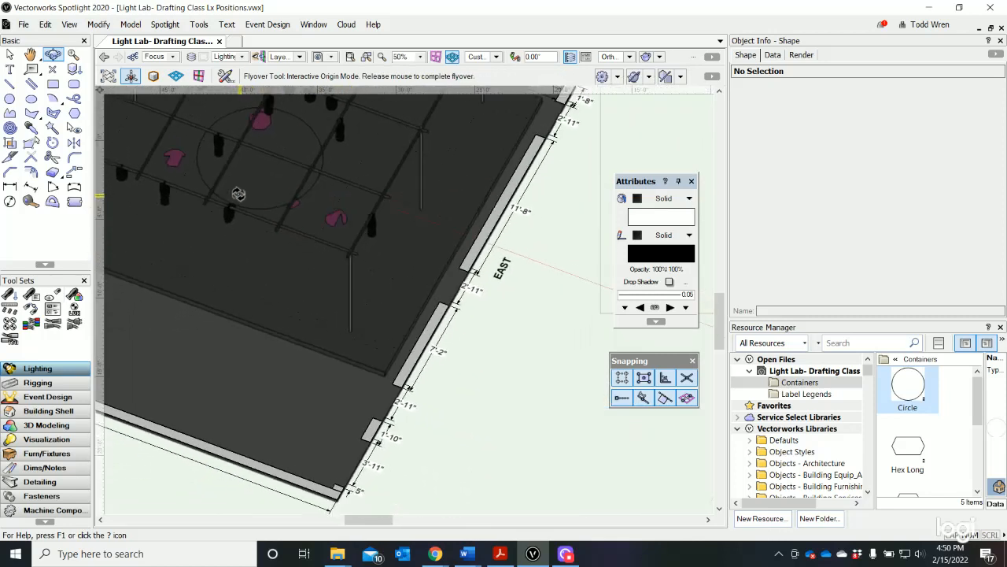
{"action": "scroll", "coordinate": [286, 218], "scroll_direction": "down", "scroll_amount": 1}
{"action": "scroll", "coordinate": [261, 147], "scroll_direction": "up", "scroll_amount": 3}
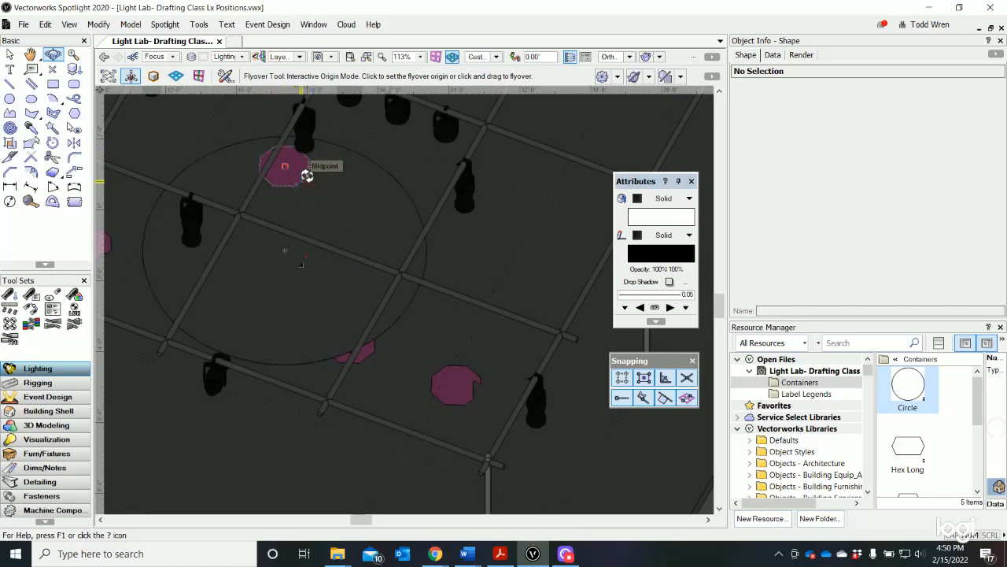
{"action": "scroll", "coordinate": [294, 181], "scroll_direction": "down", "scroll_amount": 1}
{"action": "scroll", "coordinate": [290, 228], "scroll_direction": "down", "scroll_amount": 1}
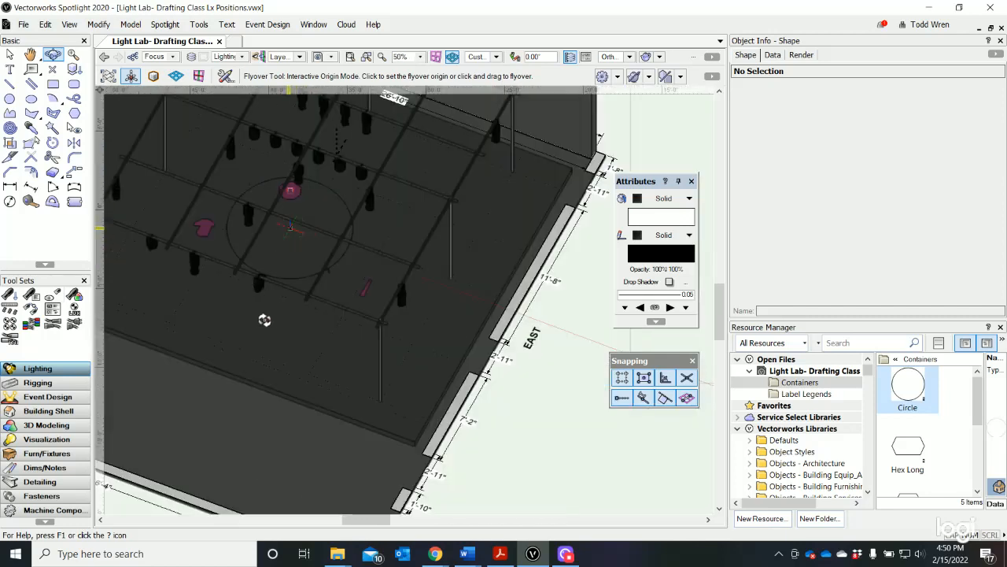
{"action": "left_click_drag", "start_coordinate": [265, 275], "coordinate": [340, 181]}
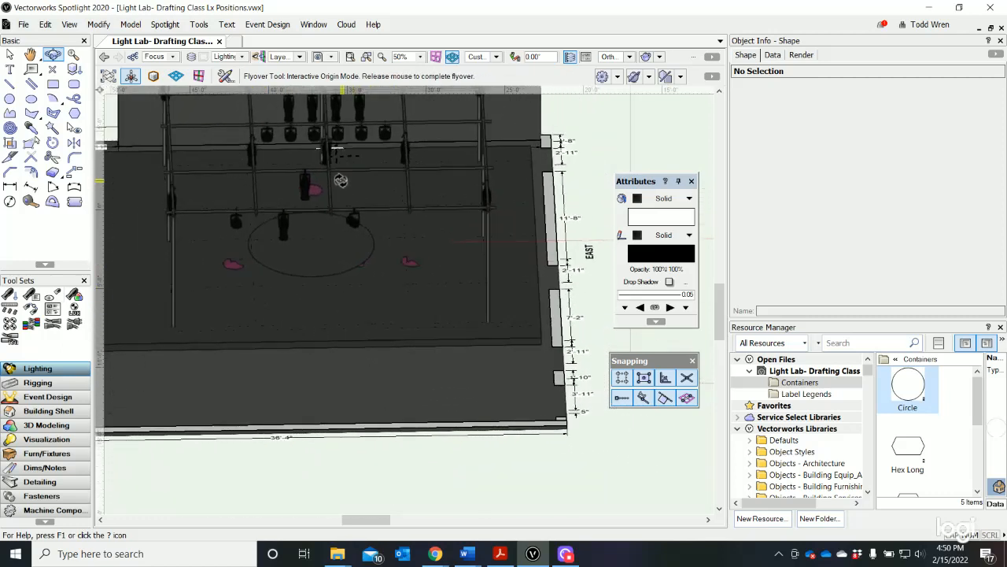
{"action": "left_click_drag", "start_coordinate": [361, 285], "coordinate": [340, 207]}
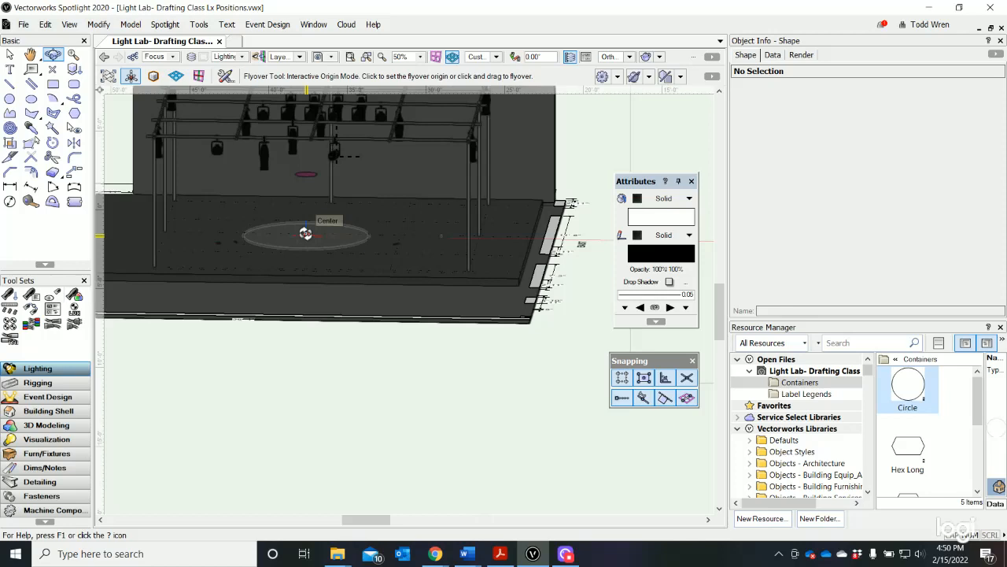
{"action": "scroll", "coordinate": [307, 145], "scroll_direction": "up", "scroll_amount": 3}
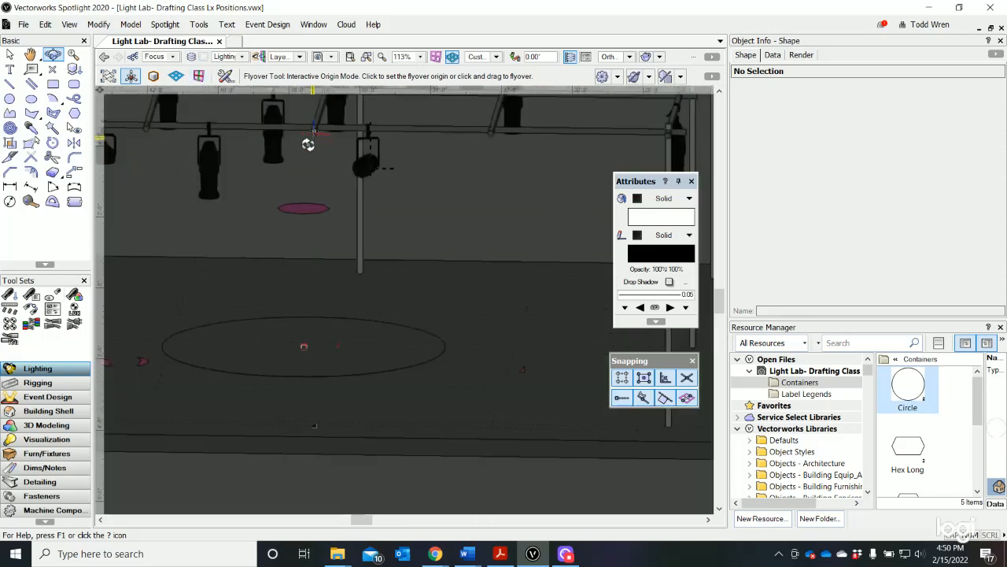
Step: Accept the document backup and set the Rex focus point's Z height to 3'
{"action": "left_click", "coordinate": [9, 57]}
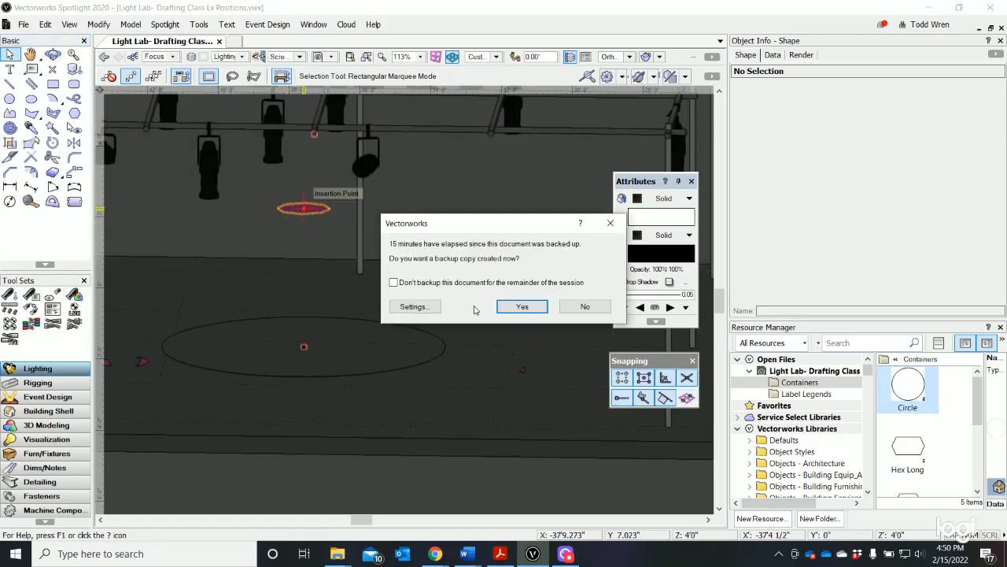
{"action": "left_click", "coordinate": [523, 307]}
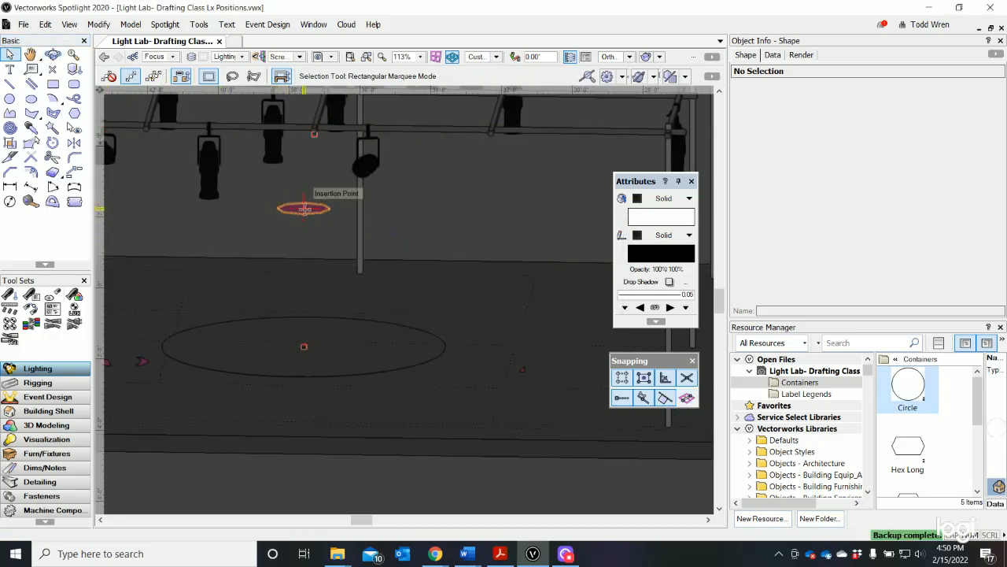
{"action": "left_click", "coordinate": [304, 210]}
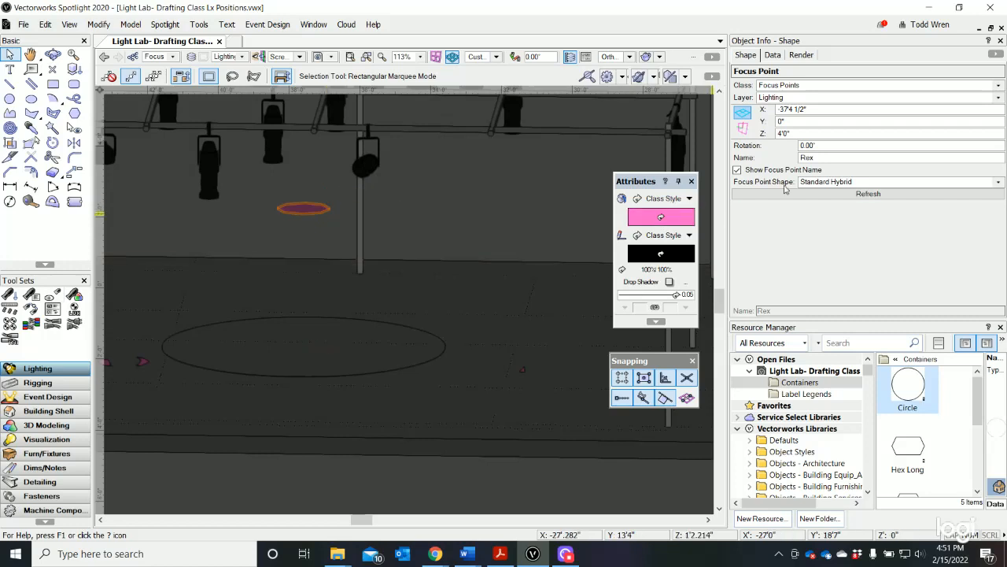
{"action": "left_click", "coordinate": [795, 133]}
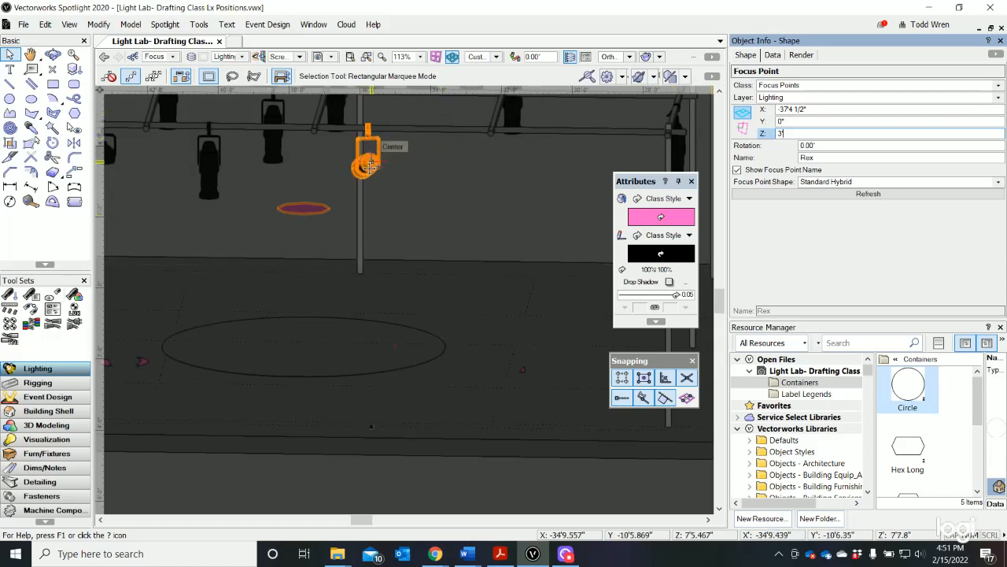
{"action": "type", "text": "'"}
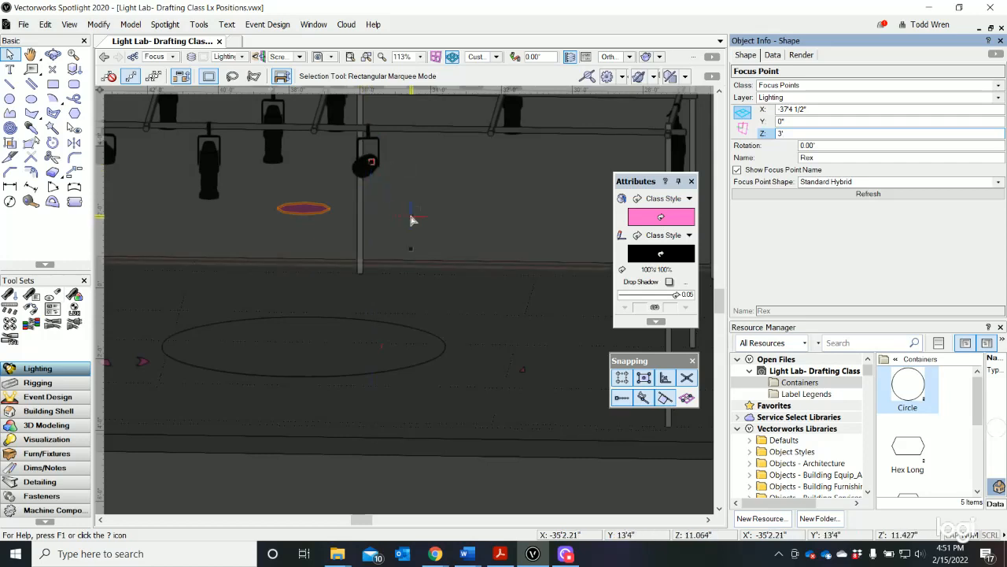
{"action": "key", "text": "Return"}
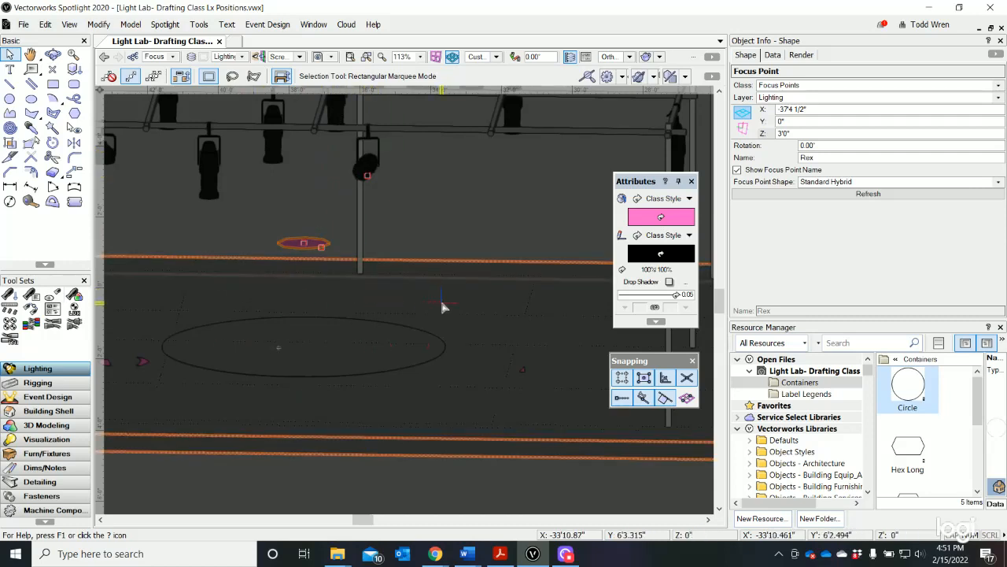
Step: Set the focus of unit 2 on the 1st Electric, the Cool Fnt light, to Rex
{"action": "scroll", "coordinate": [452, 310], "scroll_direction": "down", "scroll_amount": 2}
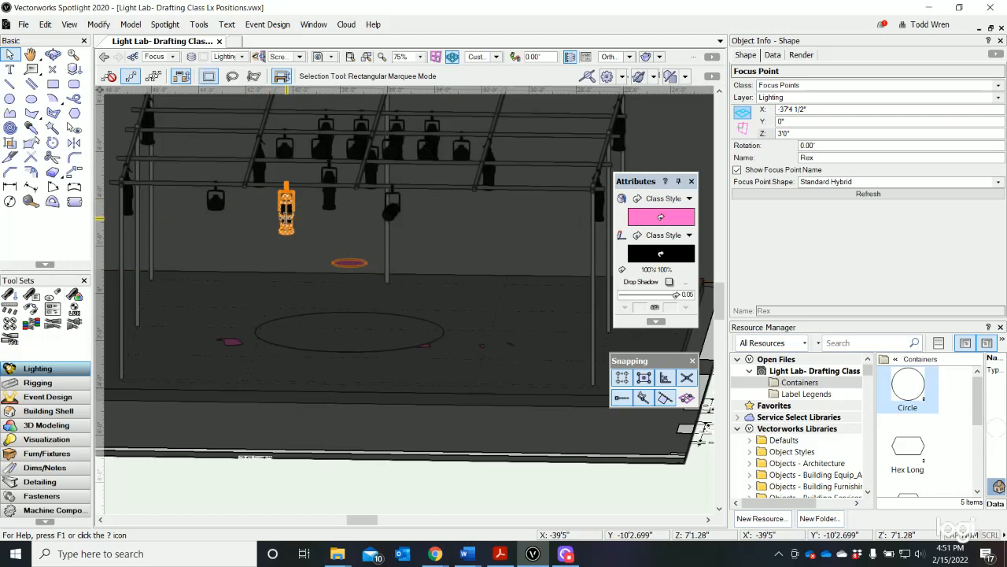
{"action": "left_click", "coordinate": [288, 214]}
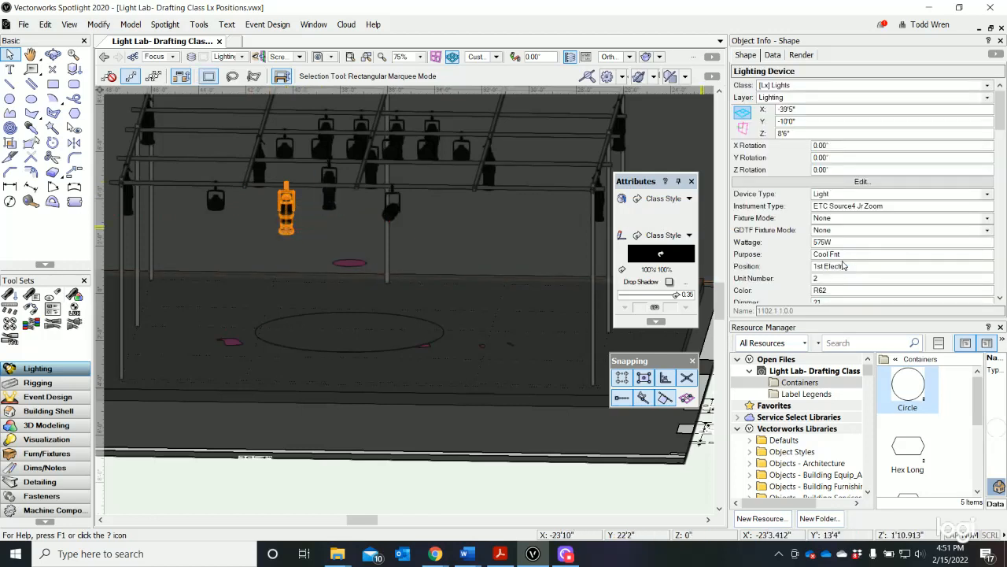
{"action": "scroll", "coordinate": [957, 176], "scroll_direction": "down", "scroll_amount": 1}
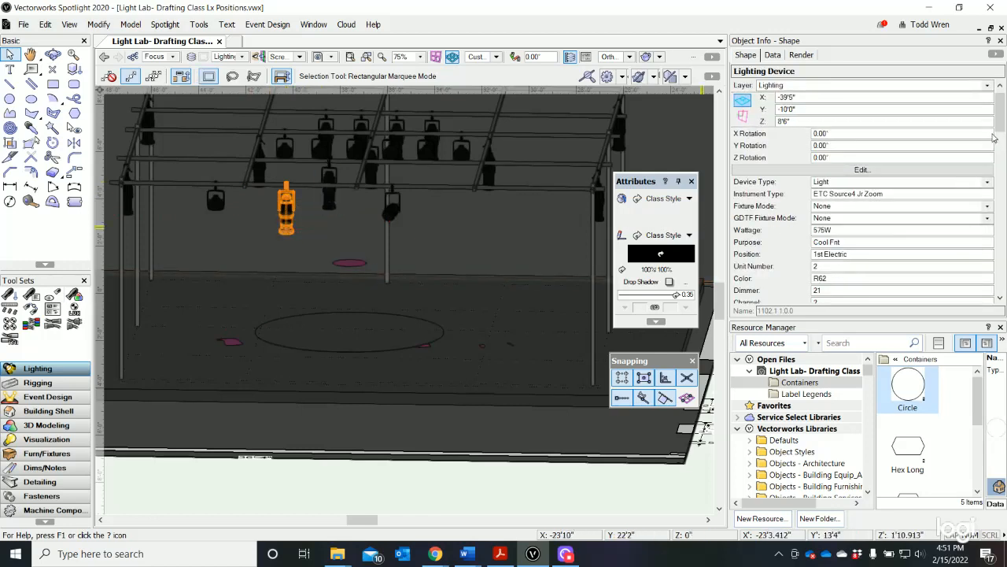
{"action": "left_click_drag", "start_coordinate": [1000, 128], "coordinate": [1005, 282]}
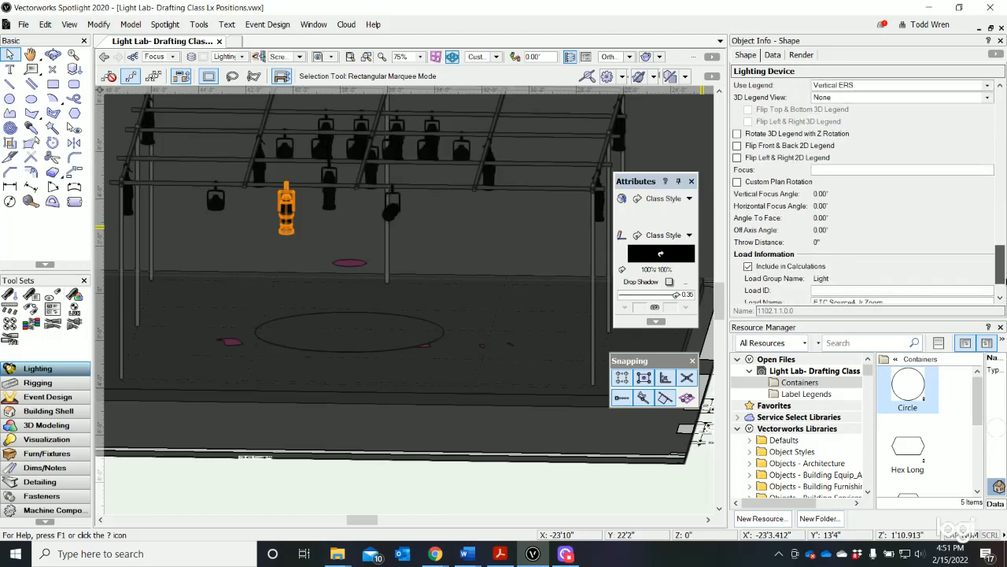
{"action": "left_click", "coordinate": [828, 169]}
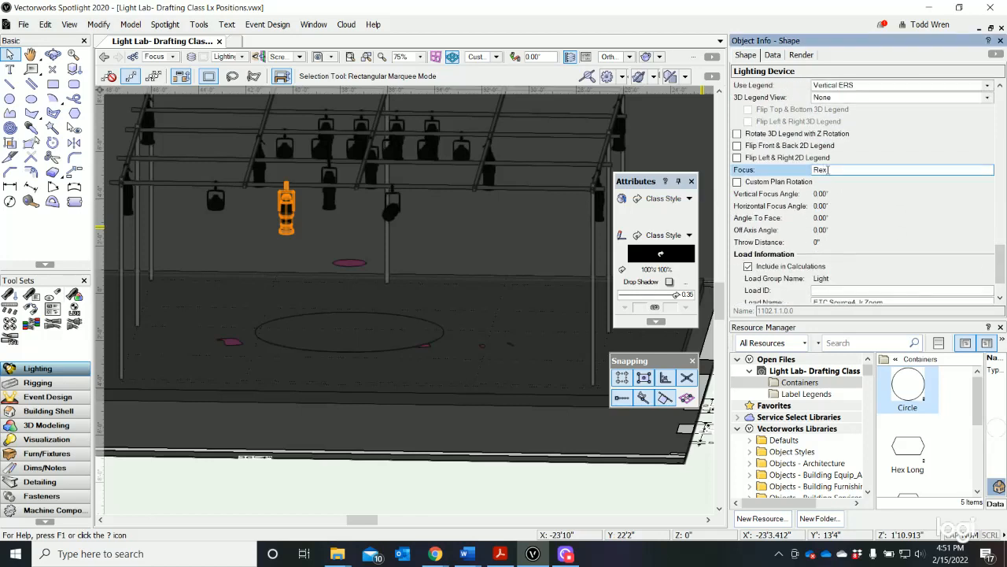
{"action": "type", "text": "Rex"}
{"action": "key", "text": "Return"}
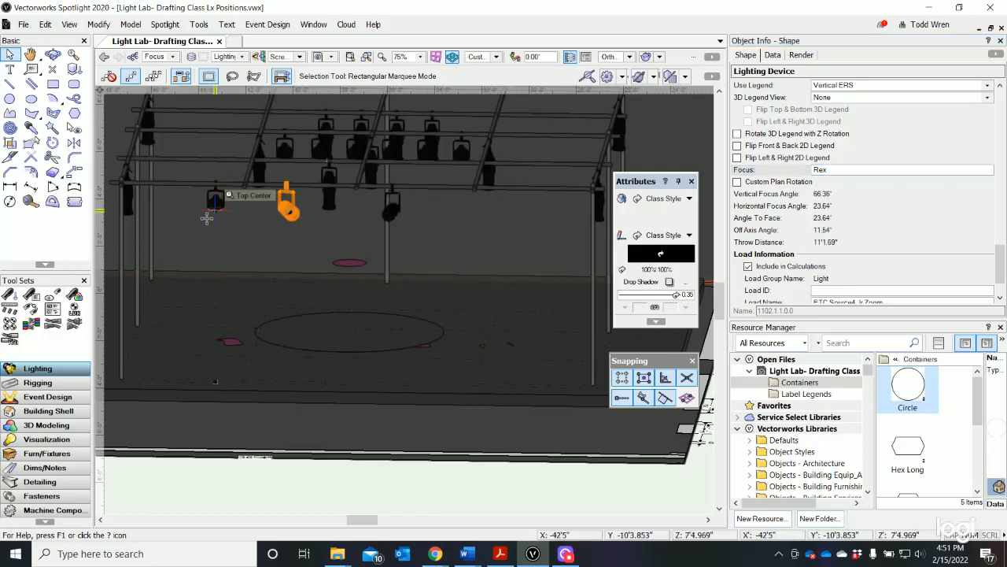
Step: Set the focus of the six straight-hanging lights across the front half and side pipes of the rig to Rex
{"action": "scroll", "coordinate": [334, 301], "scroll_direction": "down", "scroll_amount": 2}
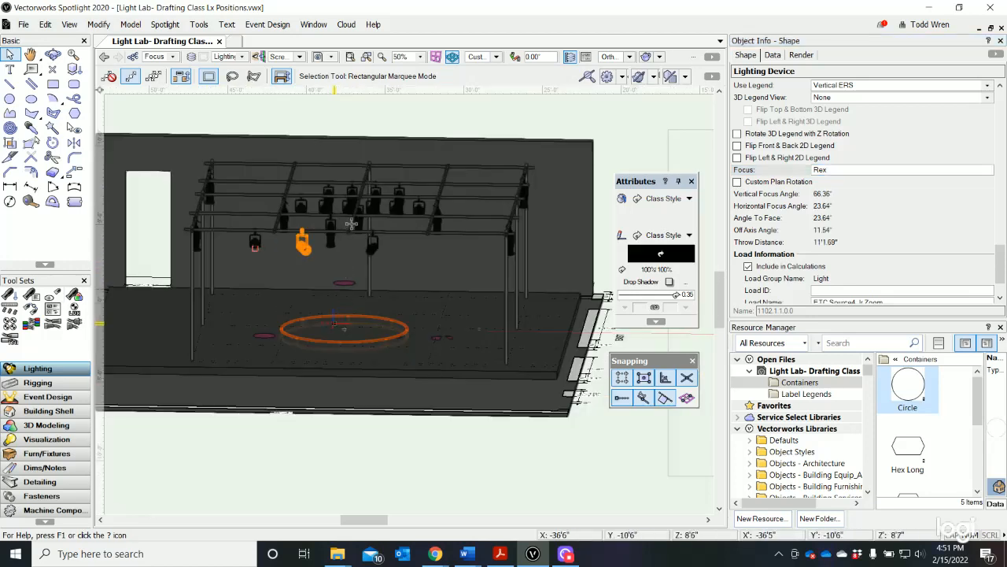
{"action": "scroll", "coordinate": [352, 223], "scroll_direction": "up", "scroll_amount": 4}
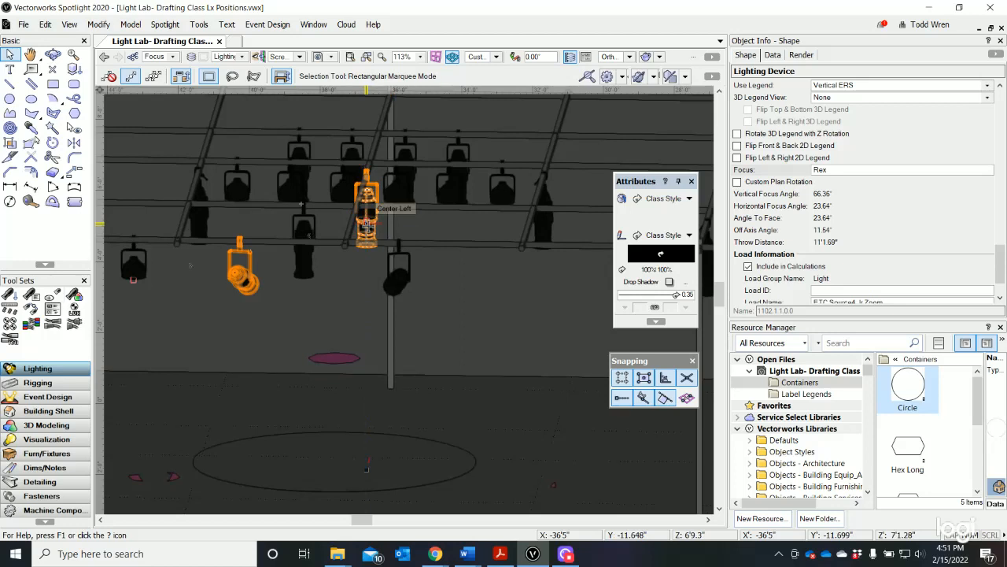
{"action": "left_click", "coordinate": [367, 226]}
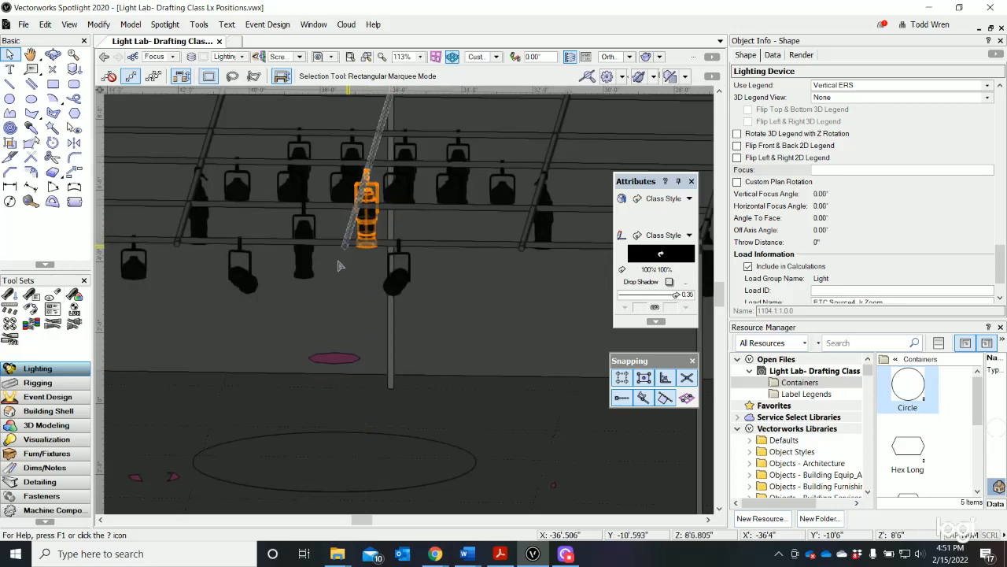
{"action": "left_click", "coordinate": [304, 244], "text": "shift"}
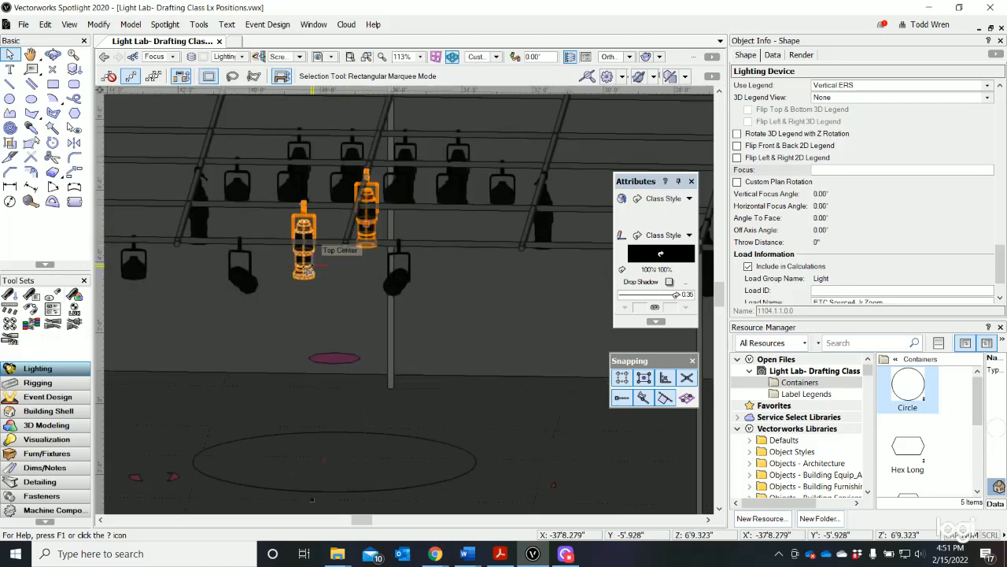
{"action": "left_click", "coordinate": [549, 225], "text": "shift"}
{"action": "scroll", "coordinate": [368, 248], "scroll_direction": "down", "scroll_amount": 2}
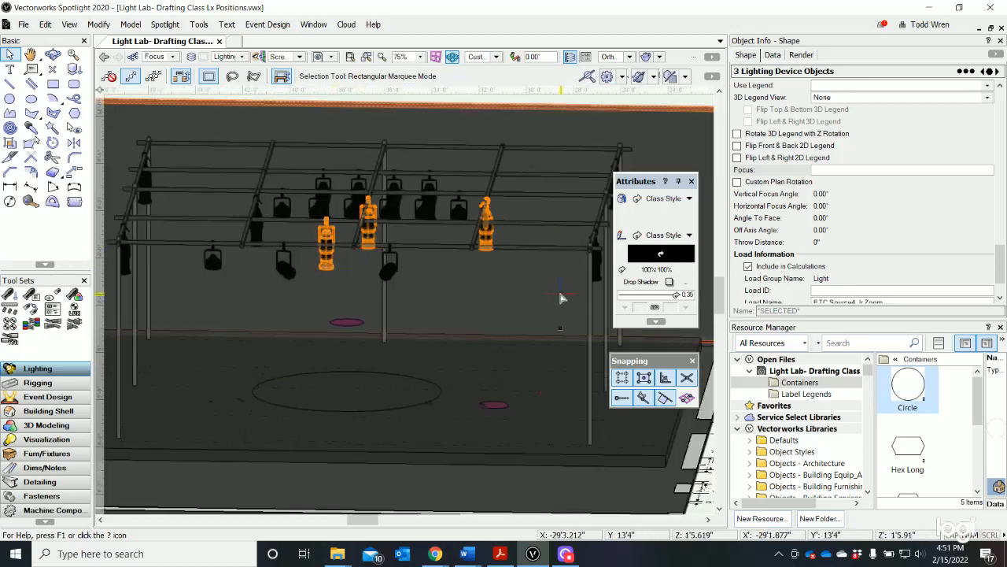
{"action": "left_click", "coordinate": [594, 256], "text": "shift"}
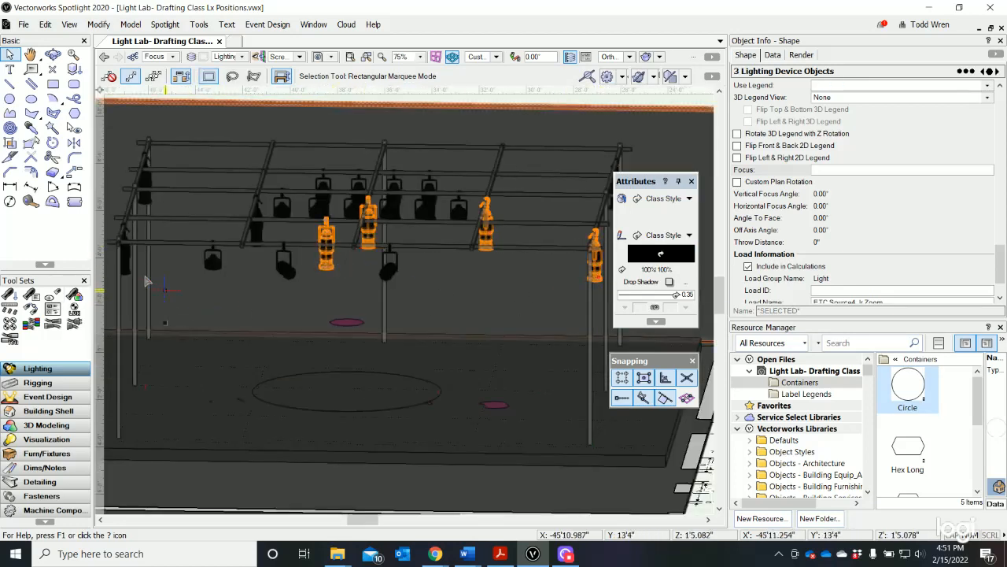
{"action": "left_click", "coordinate": [126, 252], "text": "shift"}
{"action": "left_click", "coordinate": [256, 232], "text": "shift"}
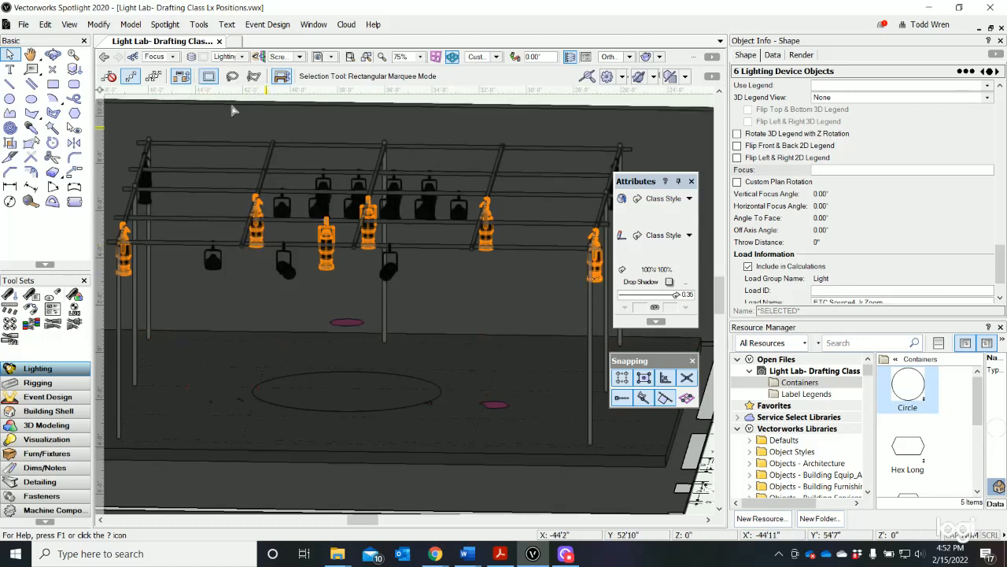
{"action": "left_click", "coordinate": [850, 170]}
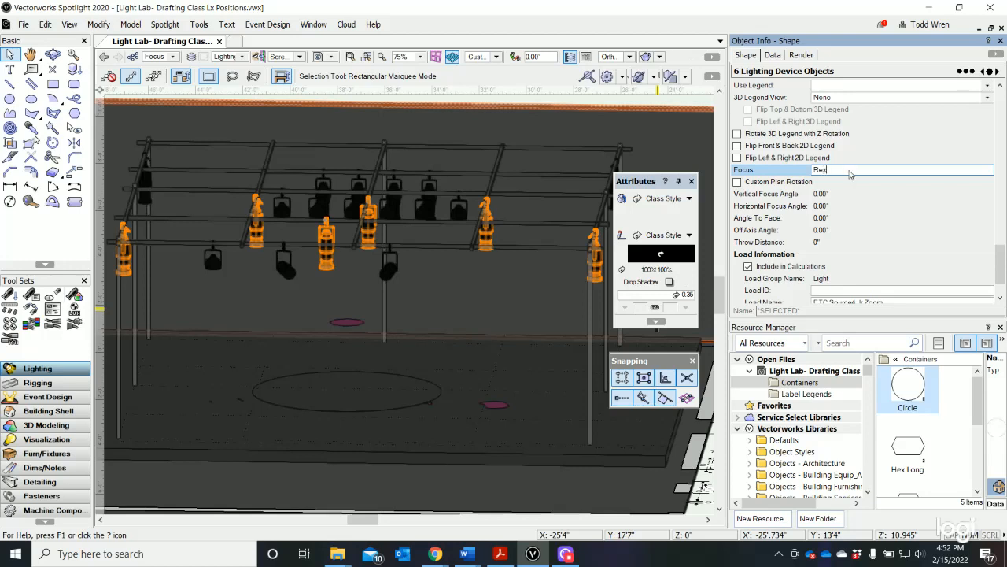
{"action": "key", "text": "Return"}
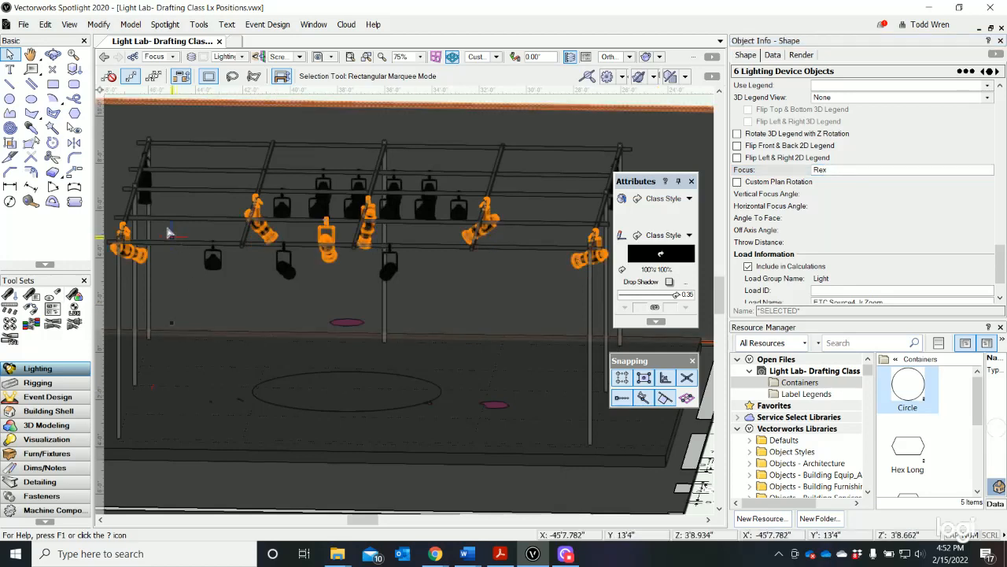
Step: Set the focus of the two side lights at the rig's rear left and rear right corners to Rex
{"action": "scroll", "coordinate": [150, 238], "scroll_direction": "down", "scroll_amount": 1}
{"action": "scroll", "coordinate": [445, 219], "scroll_direction": "up", "scroll_amount": 2}
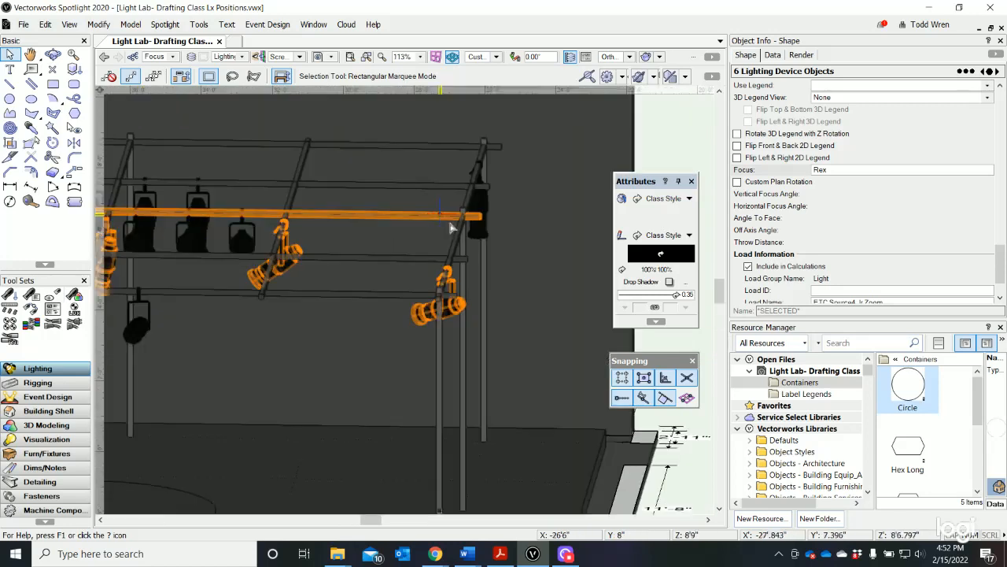
{"action": "scroll", "coordinate": [450, 228], "scroll_direction": "down", "scroll_amount": 1}
{"action": "left_click", "coordinate": [486, 224]}
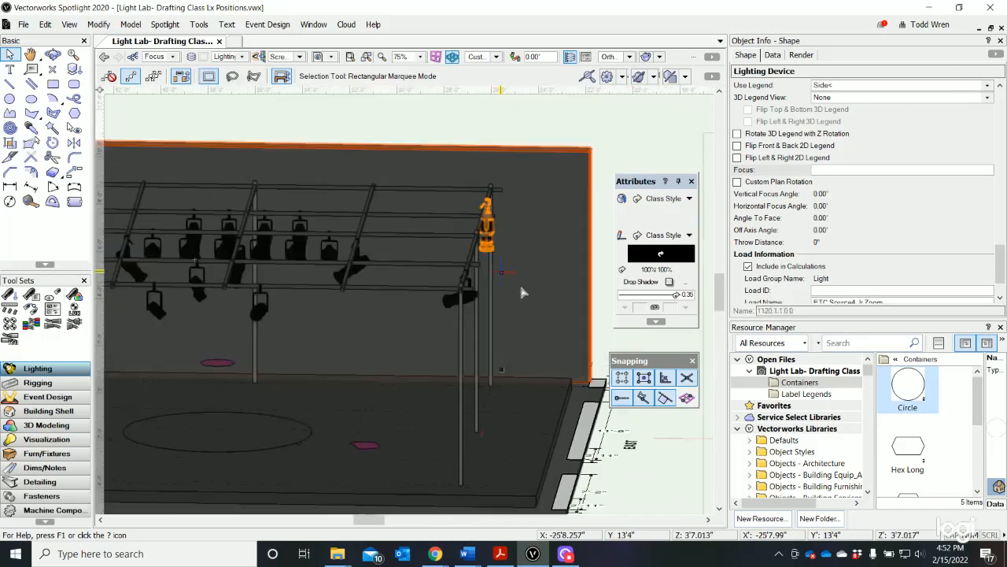
{"action": "scroll", "coordinate": [521, 293], "scroll_direction": "down", "scroll_amount": 1}
{"action": "scroll", "coordinate": [201, 269], "scroll_direction": "up", "scroll_amount": 2}
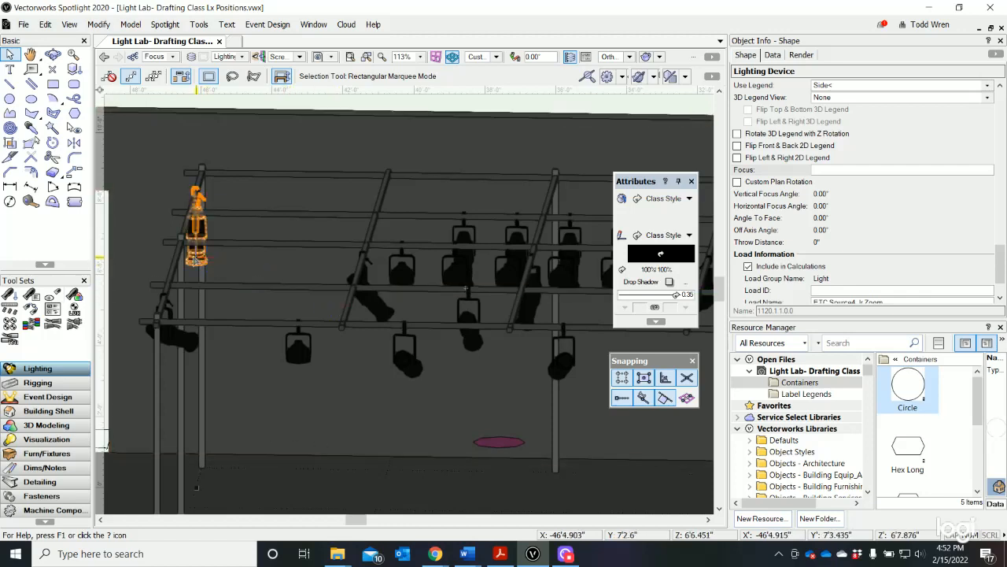
{"action": "left_click", "coordinate": [194, 260], "text": "shift"}
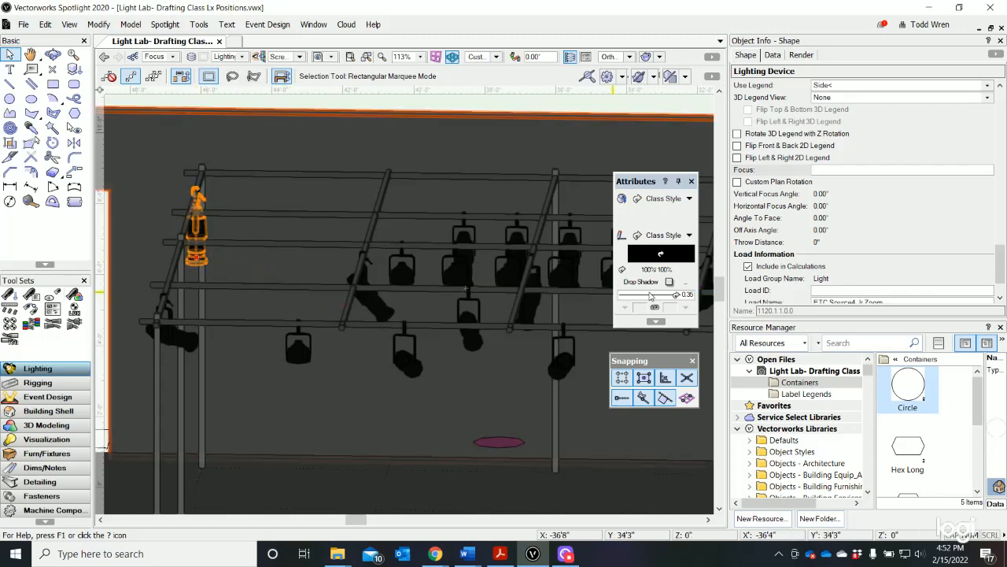
{"action": "left_click", "coordinate": [845, 170]}
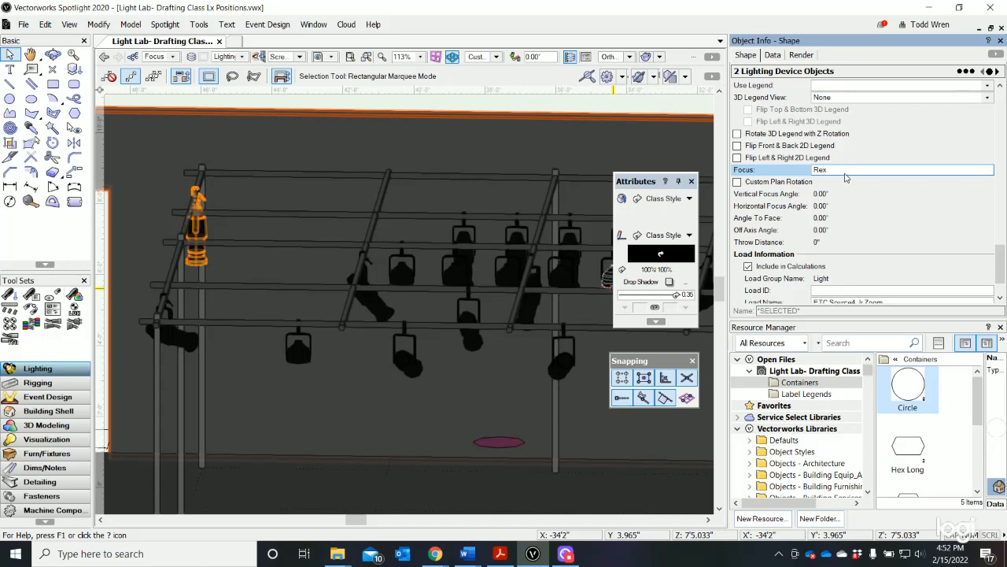
{"action": "key", "text": "Return"}
Step: From a higher 3D view, set the focus of the rightmost light in the rear row of four to Fan1
{"action": "scroll", "coordinate": [270, 289], "scroll_direction": "down", "scroll_amount": 2}
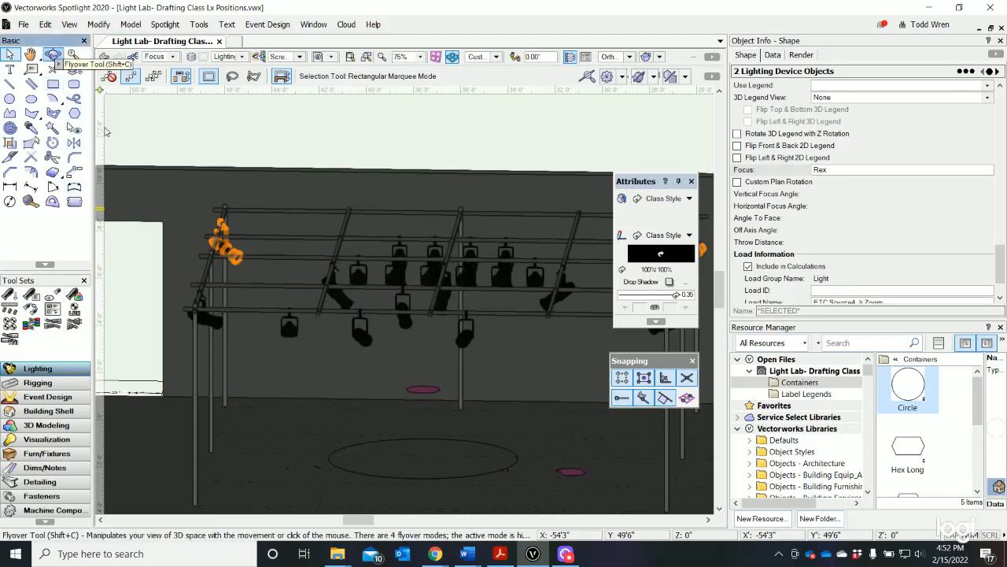
{"action": "left_click", "coordinate": [52, 55]}
{"action": "left_click_drag", "start_coordinate": [344, 245], "coordinate": [357, 360]}
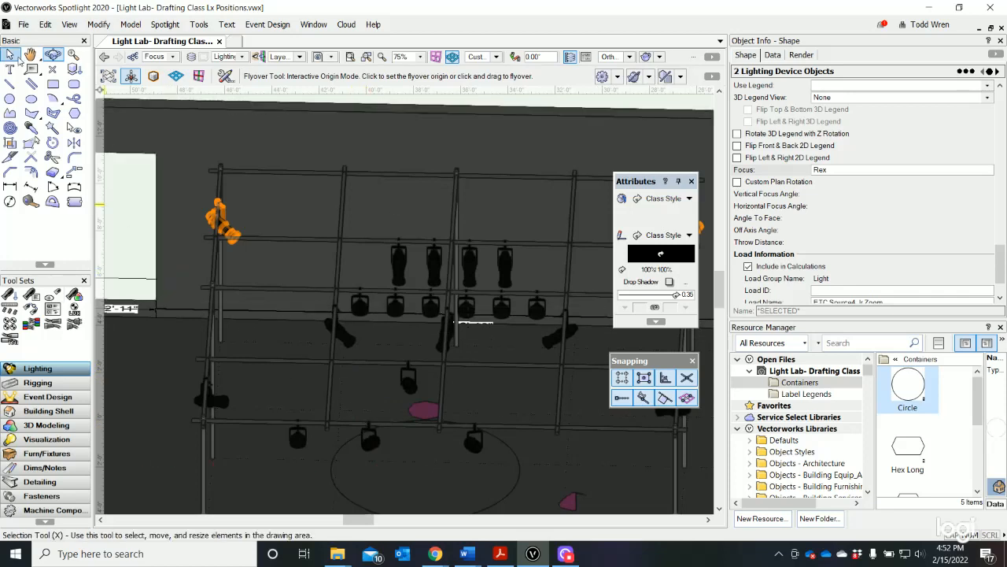
{"action": "left_click", "coordinate": [11, 54]}
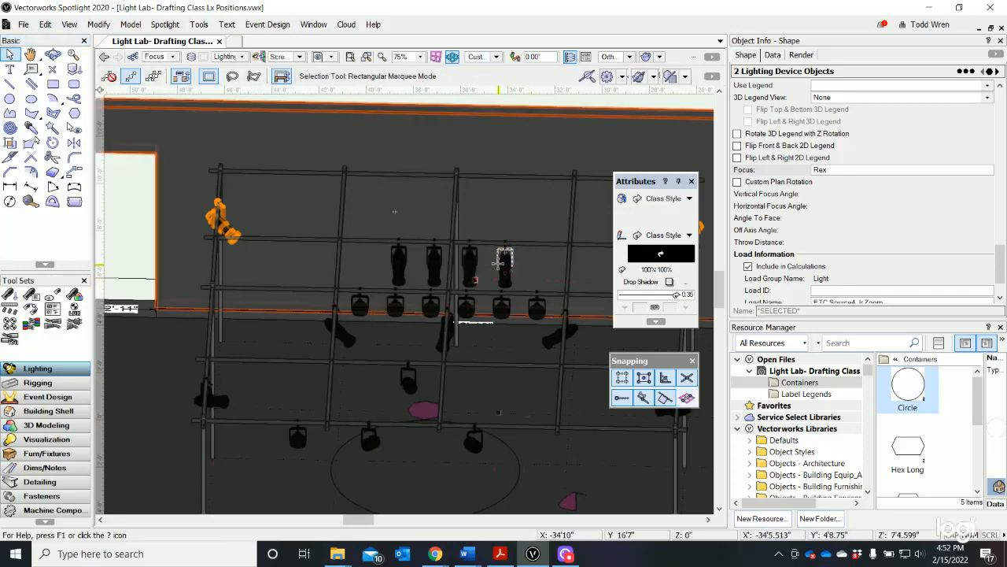
{"action": "left_click", "coordinate": [503, 269]}
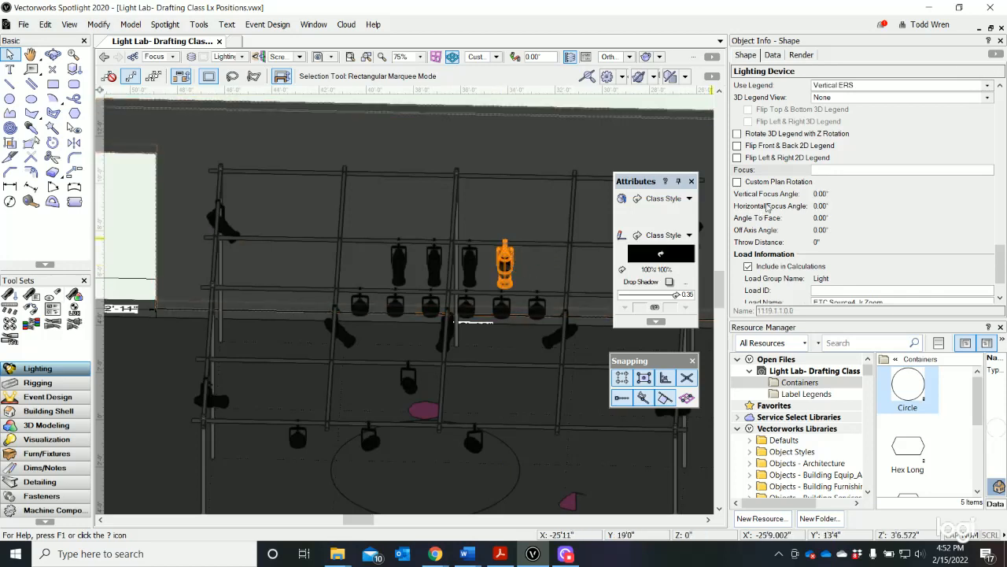
{"action": "left_click", "coordinate": [834, 169]}
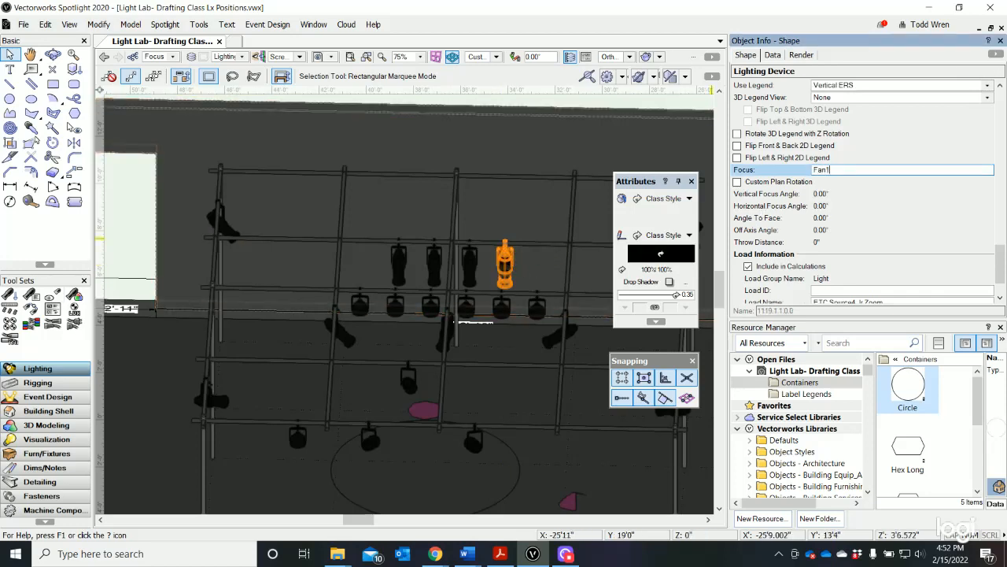
{"action": "key", "text": "Return"}
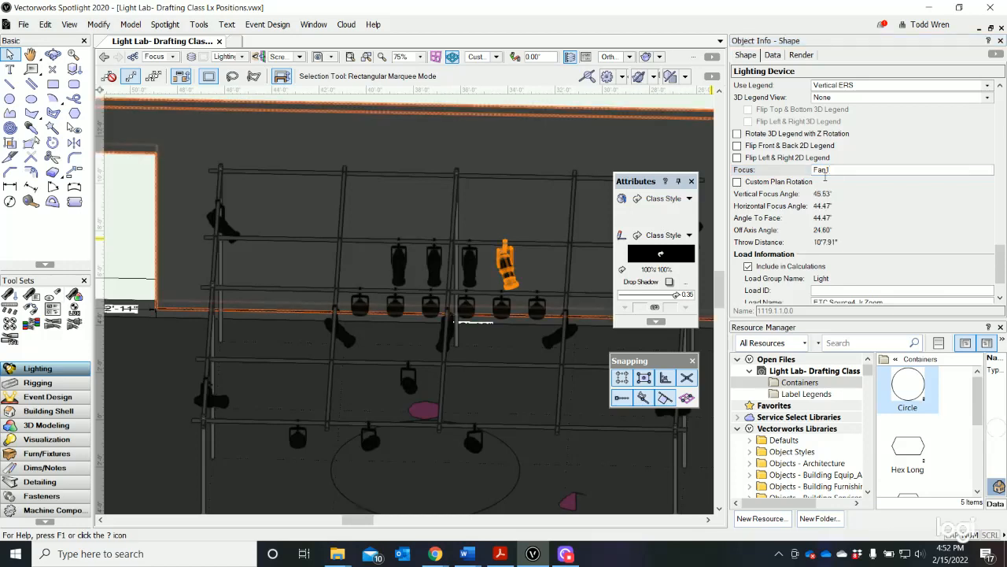
Step: In the rear row of four, set the focus of the second light from the right to Fan2 and the third to Fan3
{"action": "left_click", "coordinate": [470, 263]}
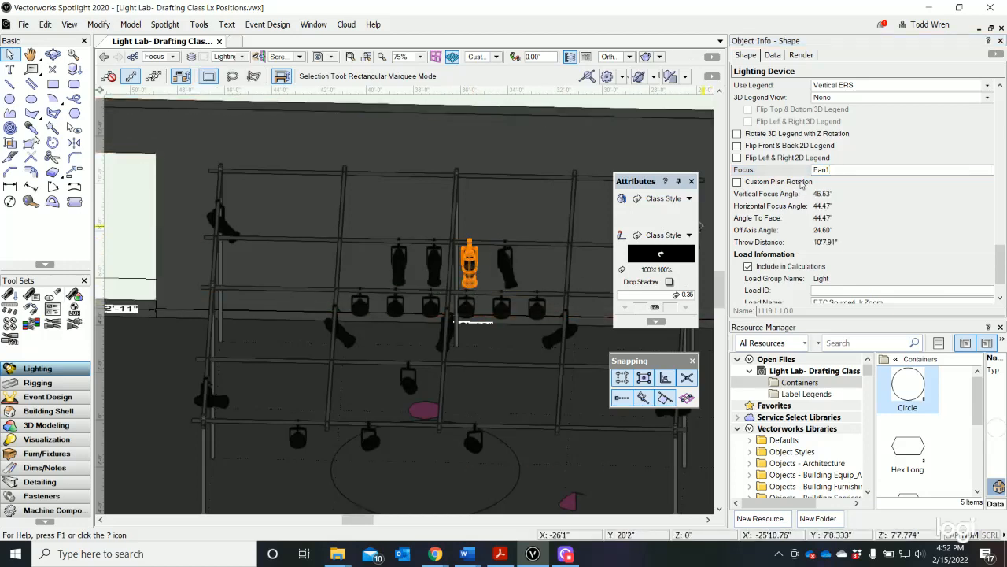
{"action": "left_click", "coordinate": [836, 170]}
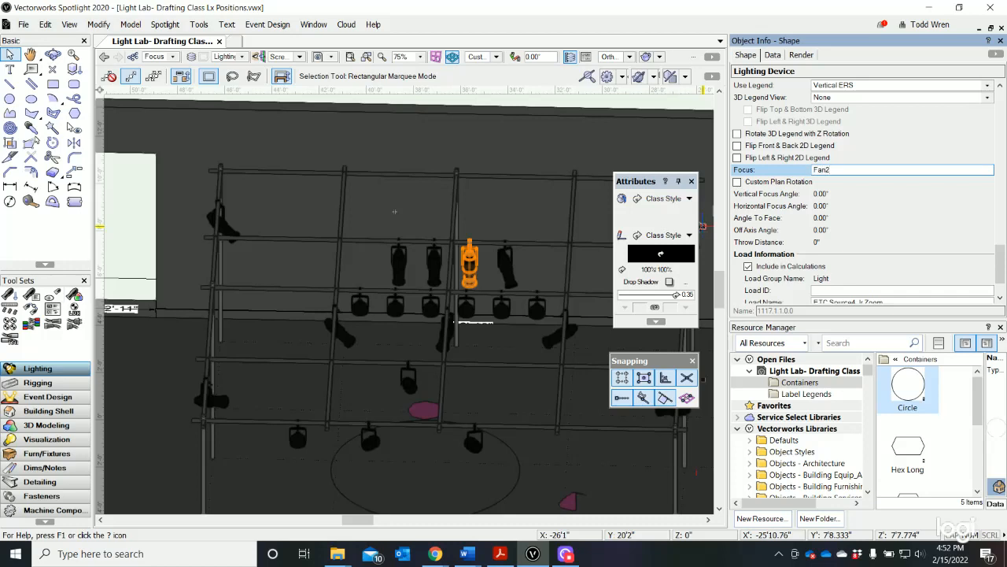
{"action": "key", "text": "Return"}
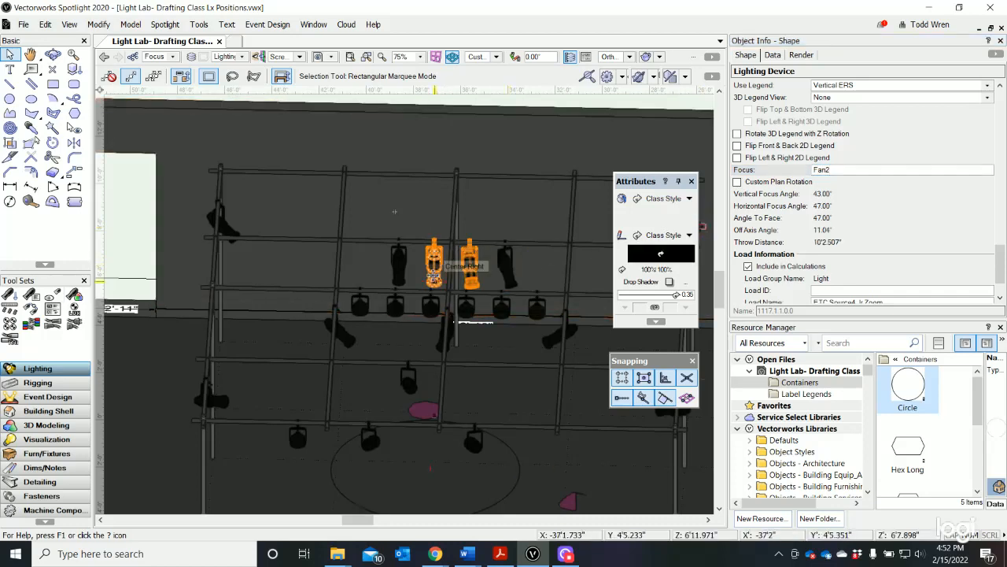
{"action": "left_click", "coordinate": [433, 267]}
{"action": "left_click", "coordinate": [817, 170]}
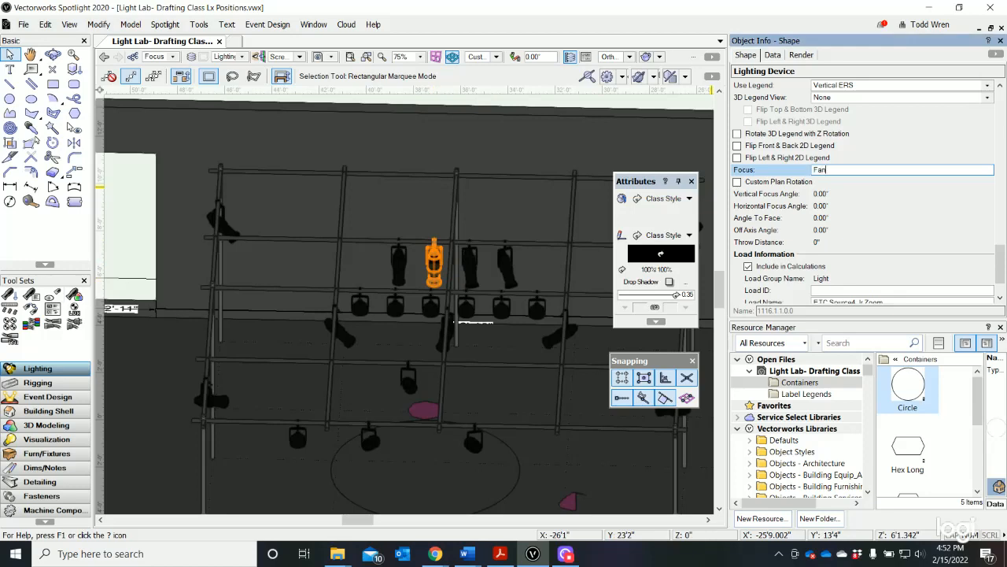
{"action": "type", "text": "Fan3"}
{"action": "key", "text": "Return"}
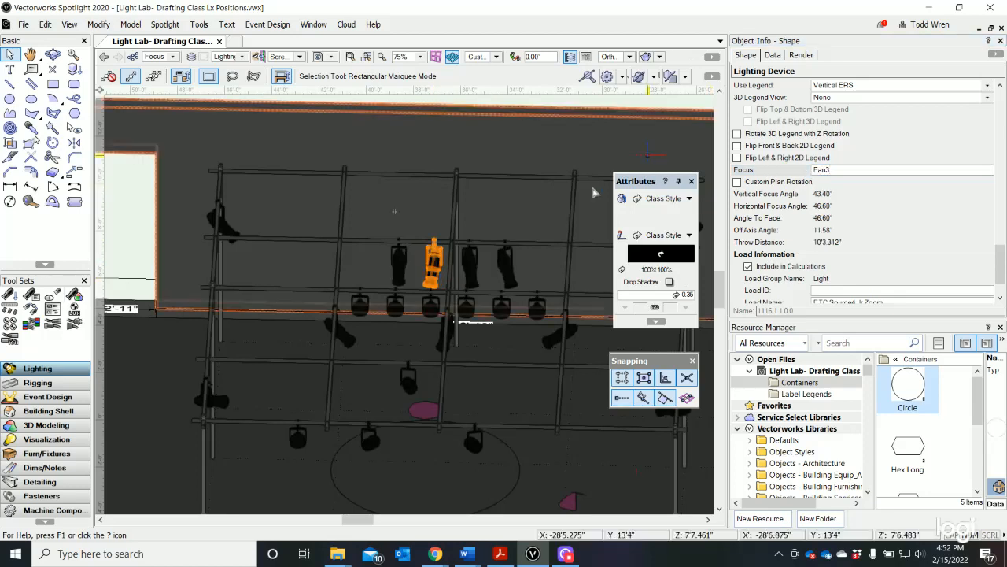
Step: Set the focus of the leftmost light in the rear row of four to Fan4
{"action": "left_click", "coordinate": [399, 253]}
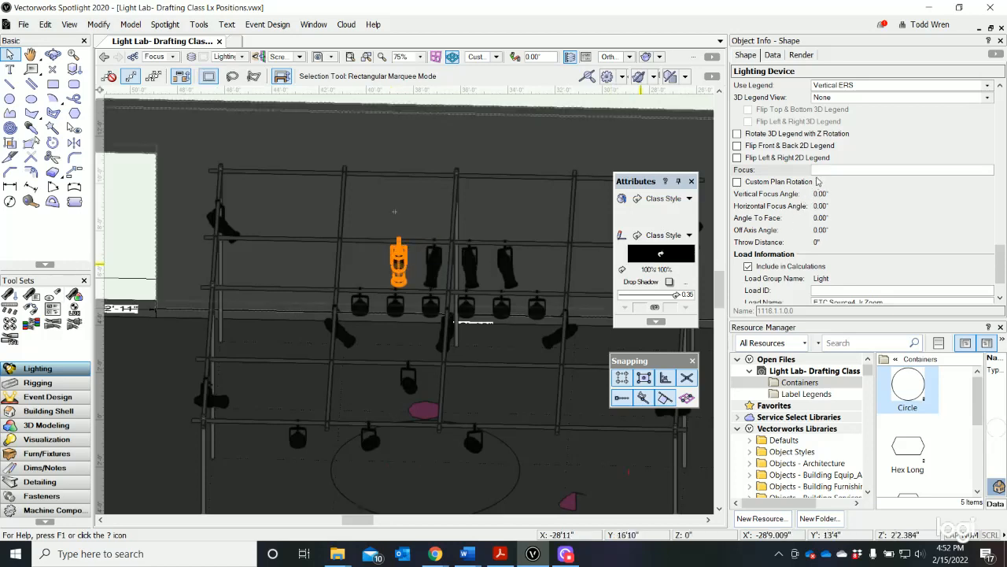
{"action": "left_click", "coordinate": [820, 170]}
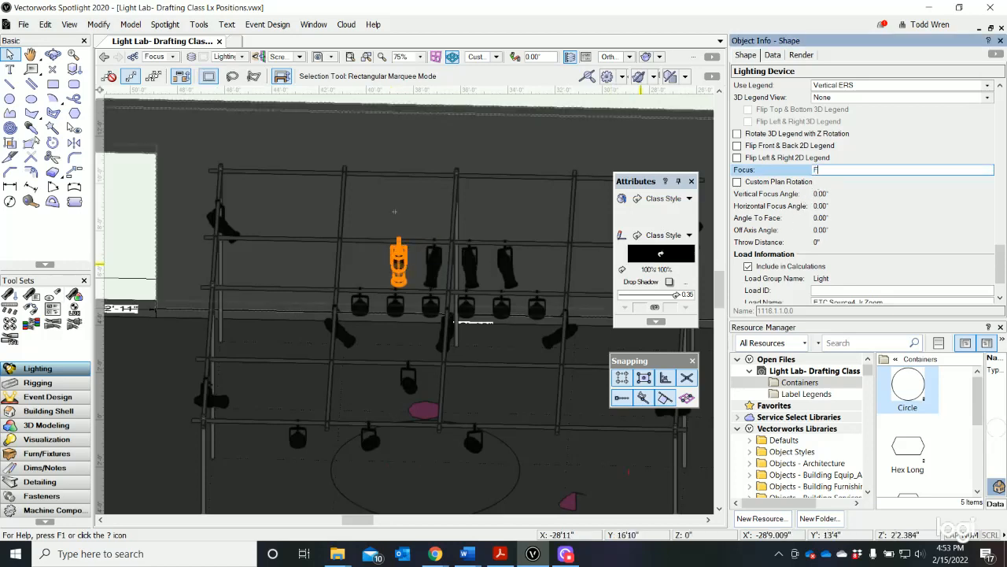
{"action": "type", "text": "Fan4"}
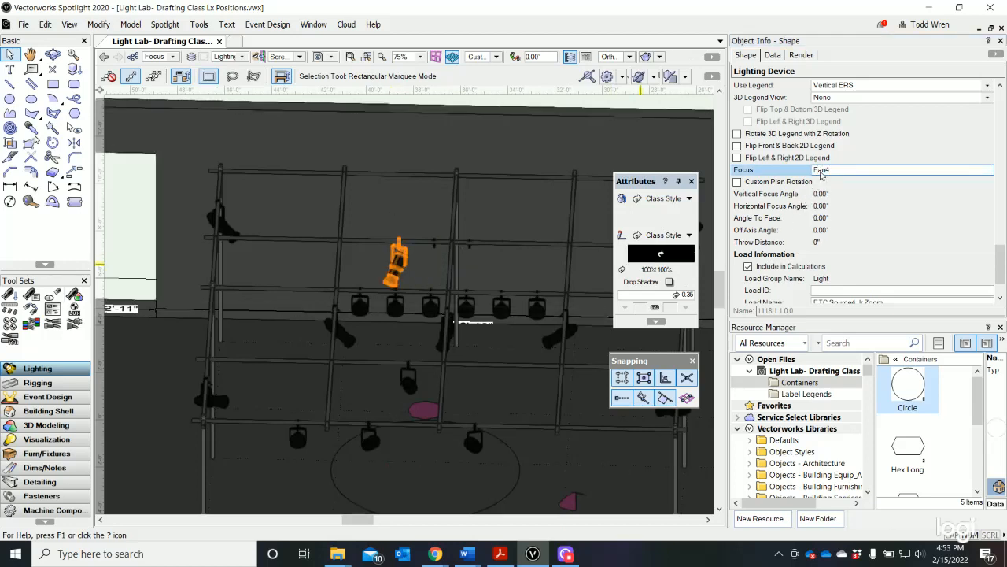
{"action": "key", "text": "Return"}
Step: Set the focus of all six lights in the row just in front of the four Fan lights to Rex
{"action": "left_click_drag", "start_coordinate": [410, 312], "coordinate": [439, 329]}
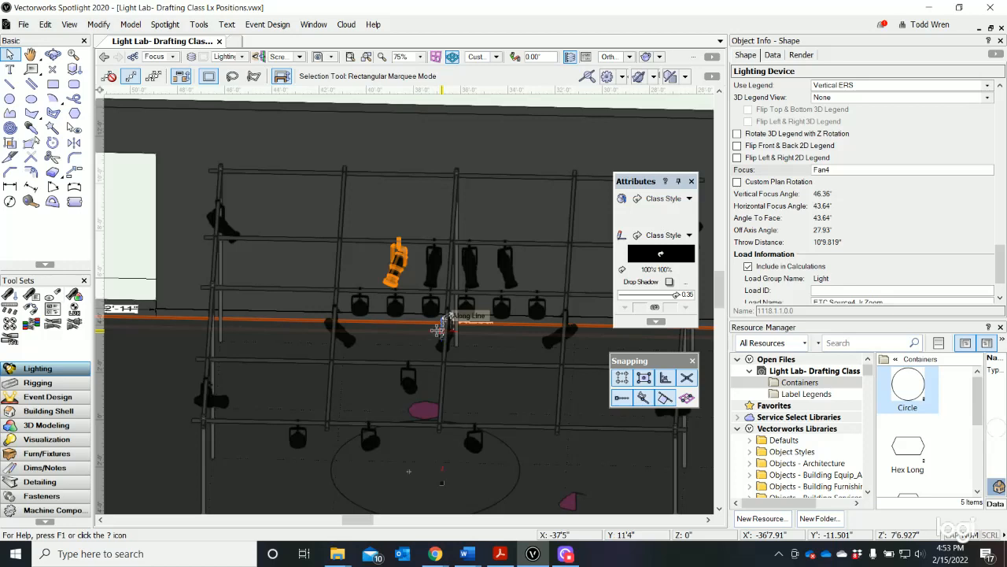
{"action": "scroll", "coordinate": [450, 321], "scroll_direction": "up", "scroll_amount": 2}
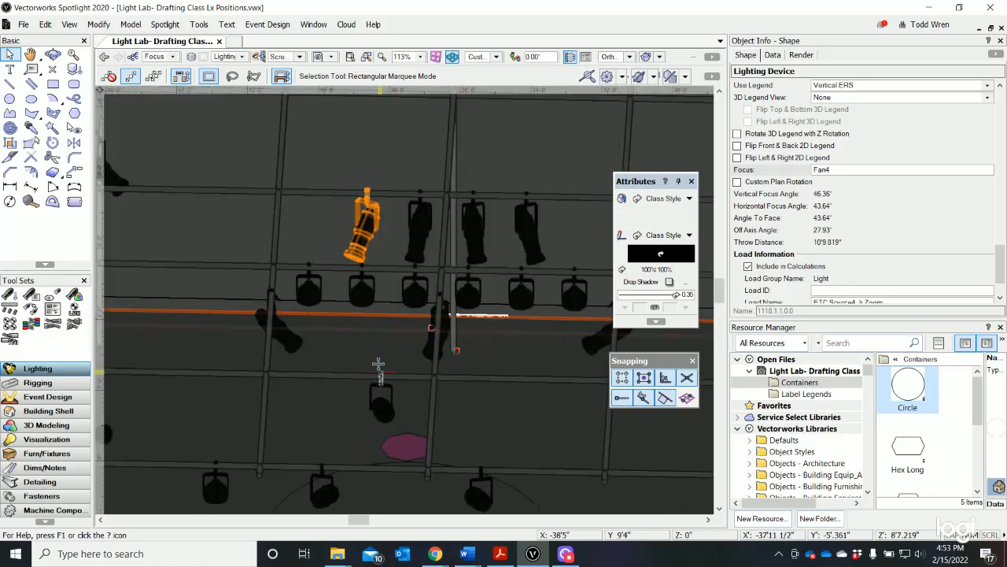
{"action": "left_click", "coordinate": [574, 292]}
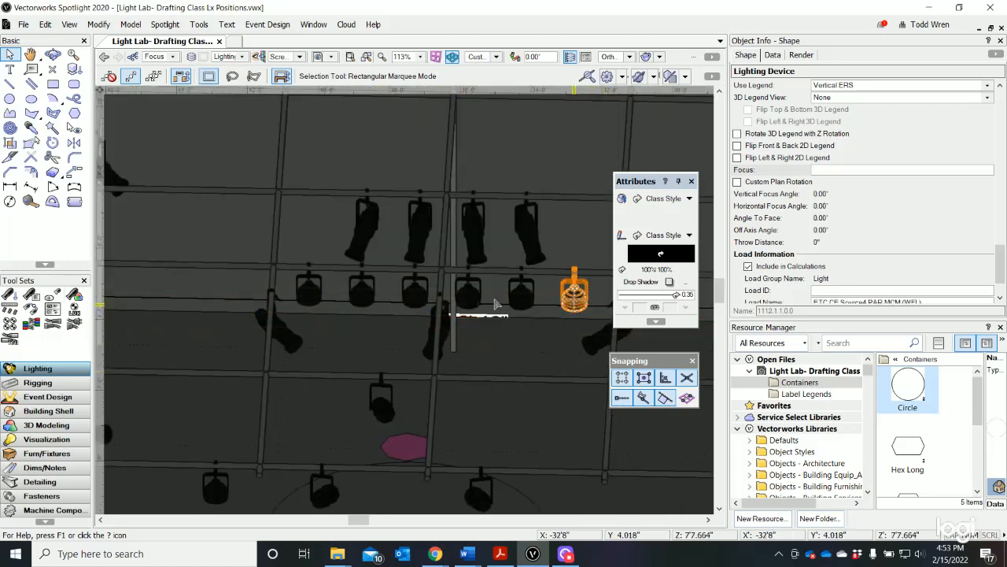
{"action": "left_click", "coordinate": [518, 294], "text": "shift"}
{"action": "left_click", "coordinate": [468, 293], "text": "shift"}
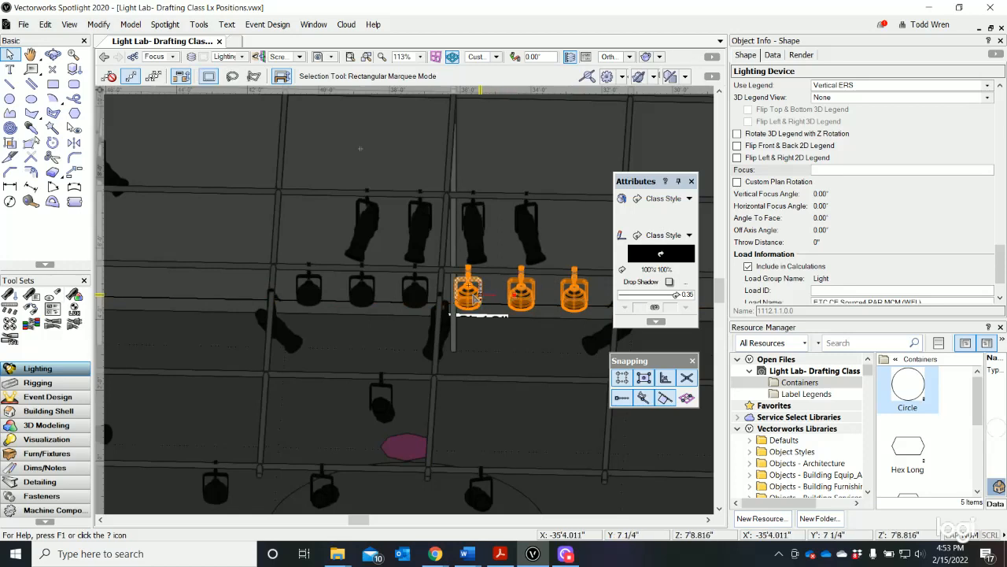
{"action": "left_click", "coordinate": [414, 295], "text": "shift"}
{"action": "left_click", "coordinate": [362, 295], "text": "shift"}
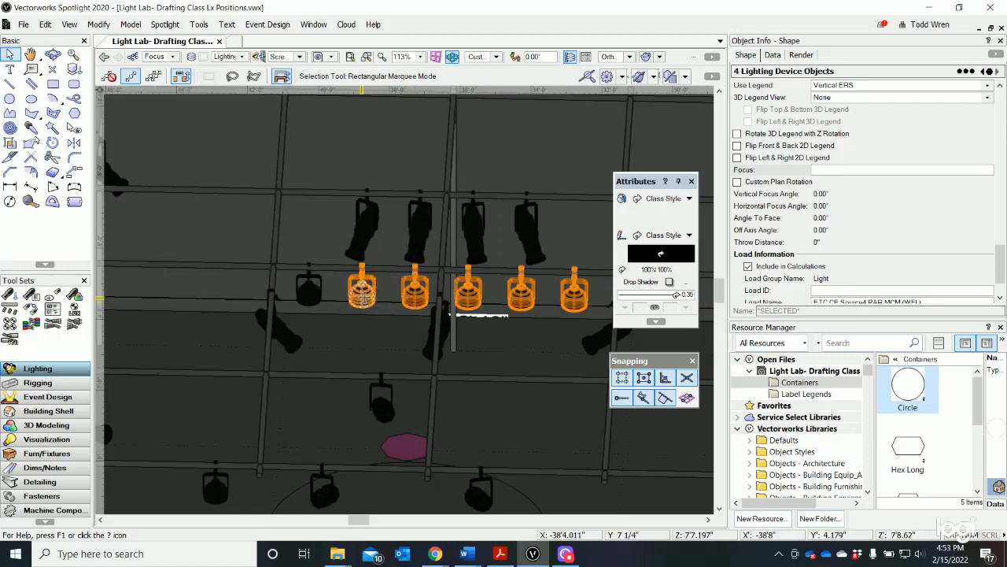
{"action": "left_click", "coordinate": [308, 298], "text": "shift"}
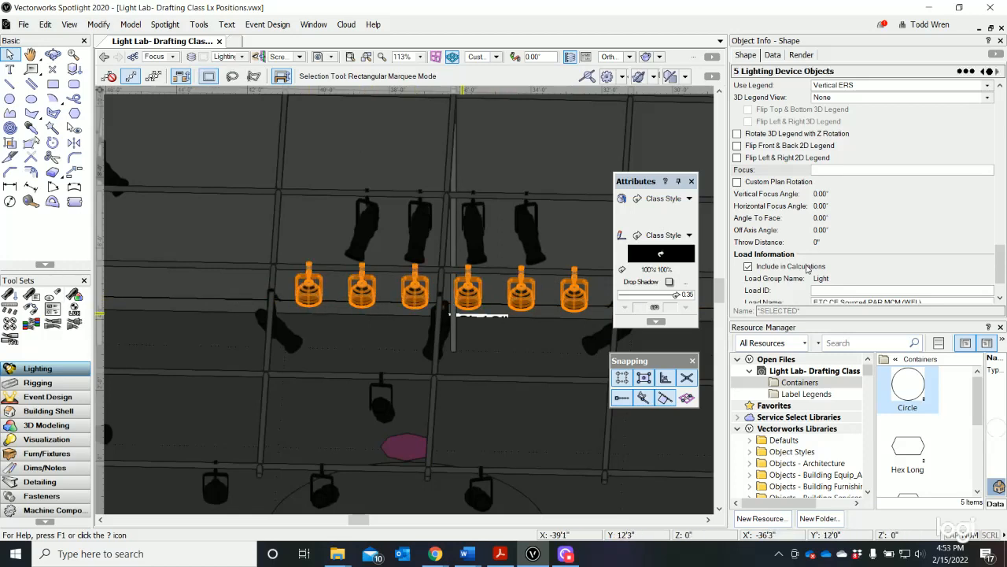
{"action": "left_click", "coordinate": [835, 170]}
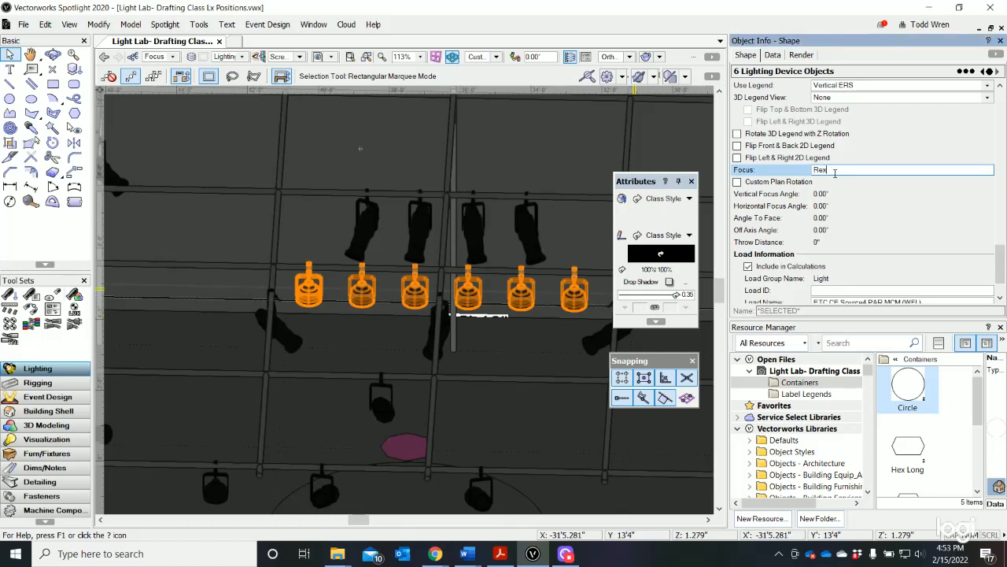
{"action": "key", "text": "Return"}
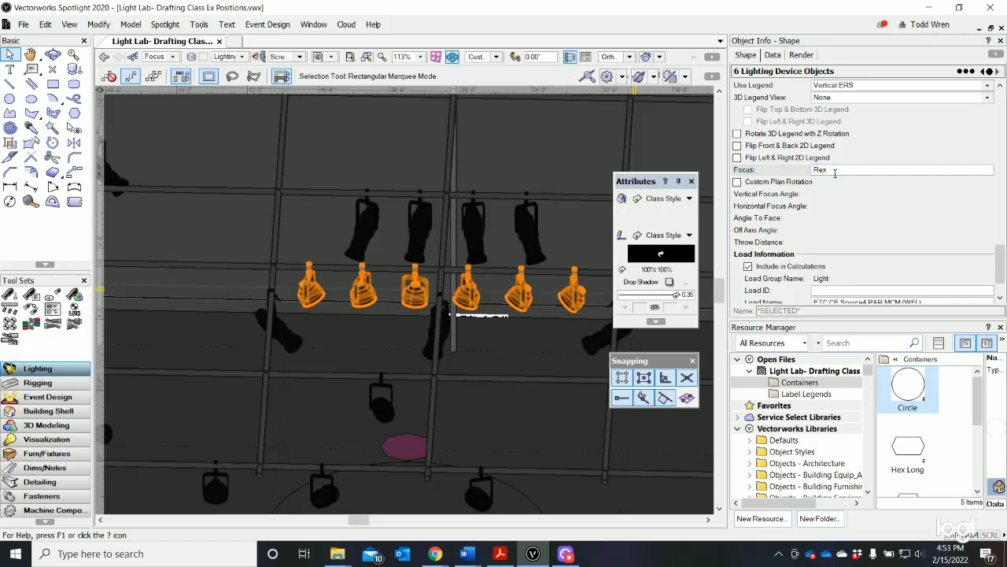
Step: Turn on the middle of the three lights on the front pipe and view its light from a lower 3D angle
{"action": "scroll", "coordinate": [310, 231], "scroll_direction": "down", "scroll_amount": 2}
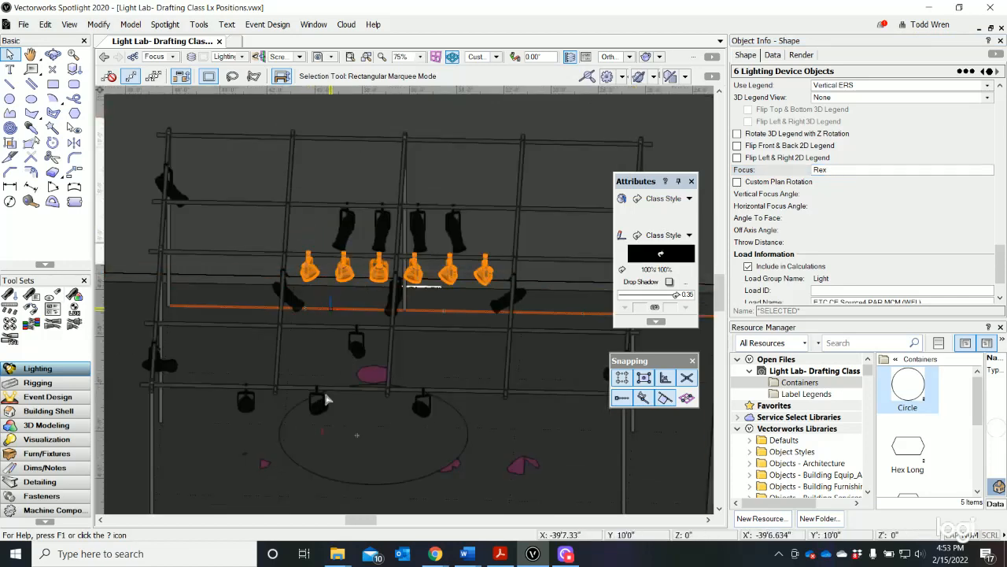
{"action": "left_click", "coordinate": [350, 433]}
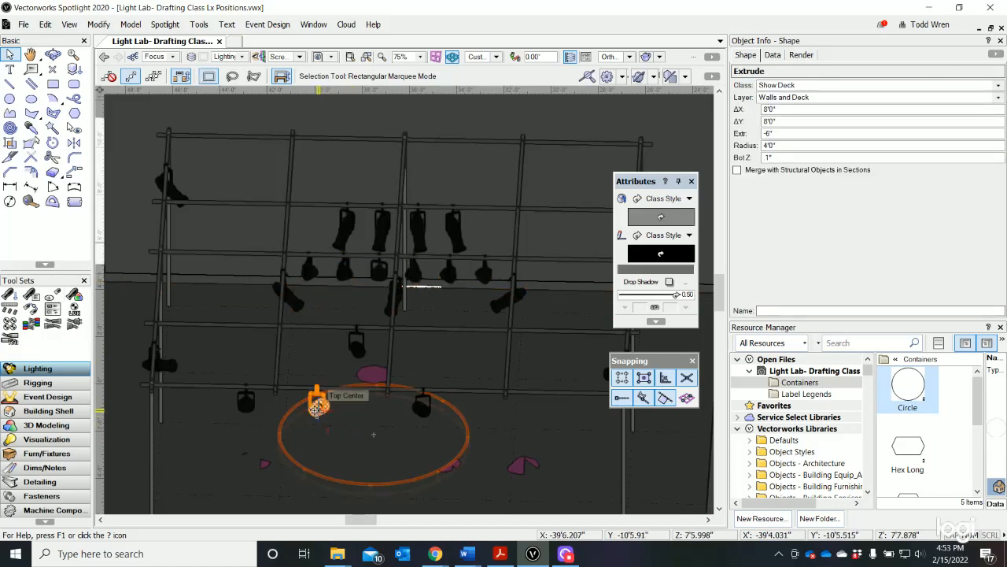
{"action": "right_click", "coordinate": [316, 407]}
{"action": "left_click", "coordinate": [358, 417]}
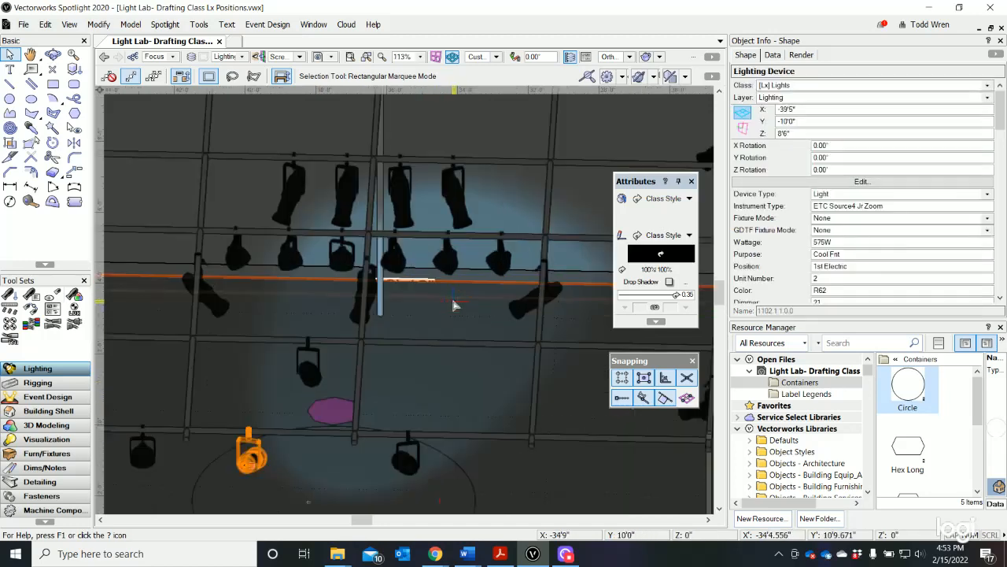
{"action": "scroll", "coordinate": [453, 303], "scroll_direction": "up", "scroll_amount": 2}
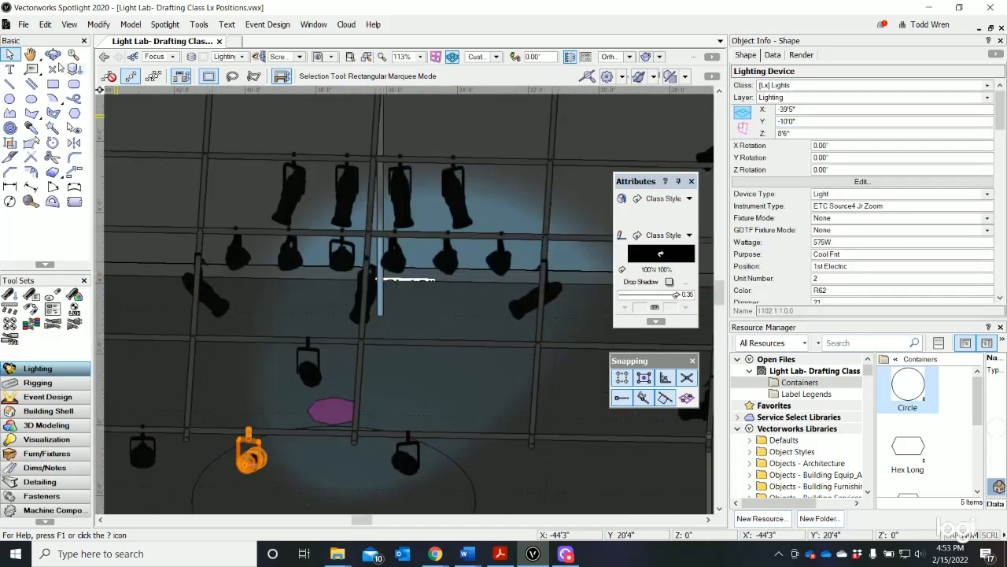
{"action": "left_click", "coordinate": [55, 59]}
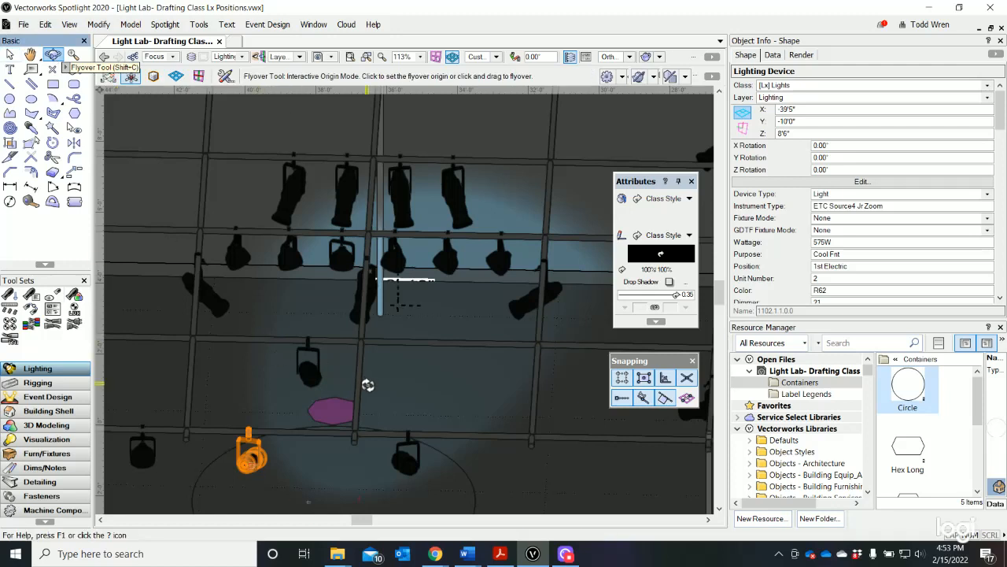
{"action": "left_click_drag", "start_coordinate": [369, 384], "coordinate": [317, 396]}
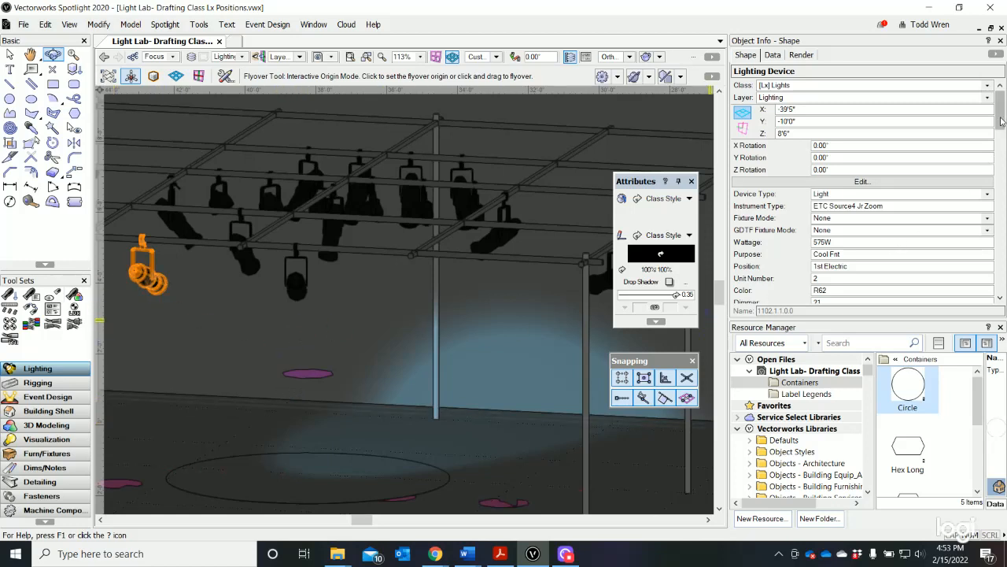
Step: Draw the beam of the lit front-pipe light as a 3D solid
{"action": "left_click_drag", "start_coordinate": [1000, 110], "coordinate": [1000, 249]}
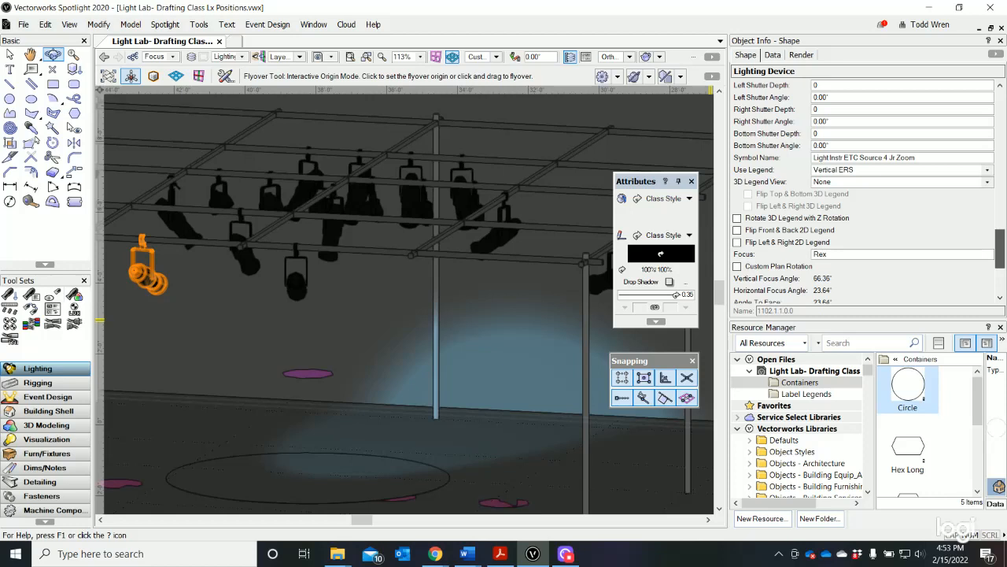
{"action": "mouse_move", "coordinate": [1000, 248]}
{"action": "left_mouse_down"}
{"action": "mouse_move", "coordinate": [1000, 266]}
{"action": "mouse_move", "coordinate": [998, 227]}
{"action": "mouse_move", "coordinate": [976, 215]}
{"action": "left_mouse_up"}
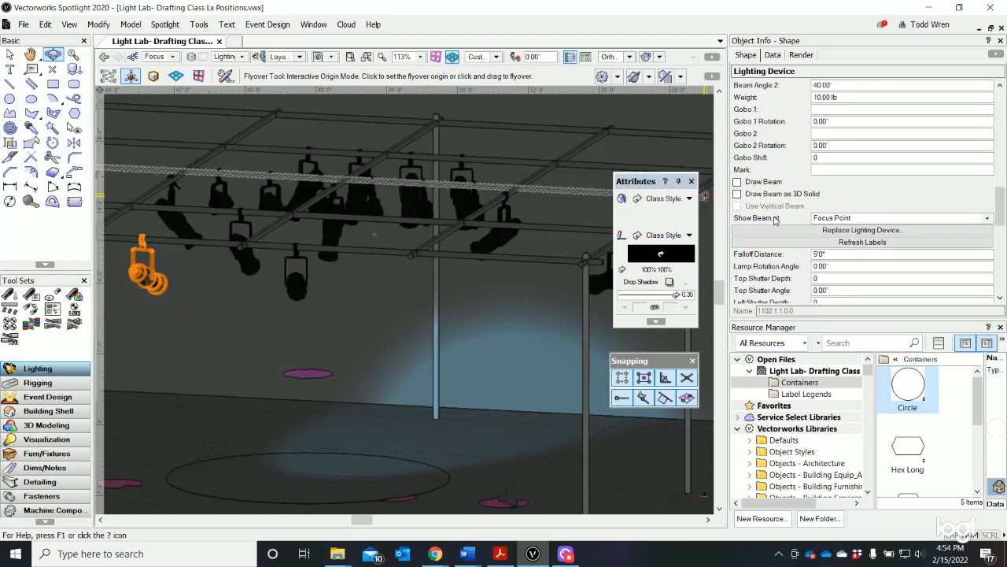
{"action": "scroll", "coordinate": [794, 223], "scroll_direction": "down", "scroll_amount": 5}
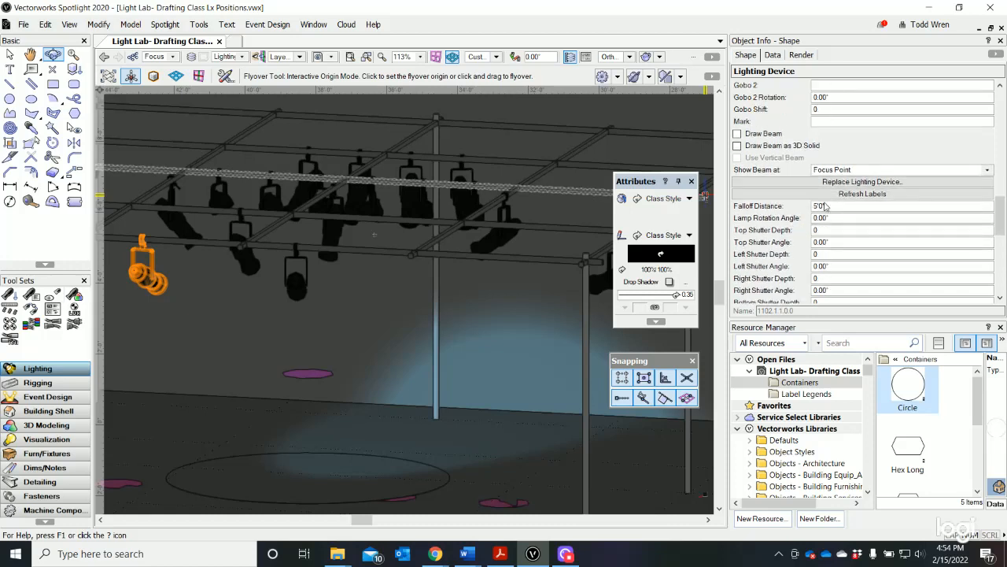
{"action": "scroll", "coordinate": [820, 230], "scroll_direction": "up", "scroll_amount": 5}
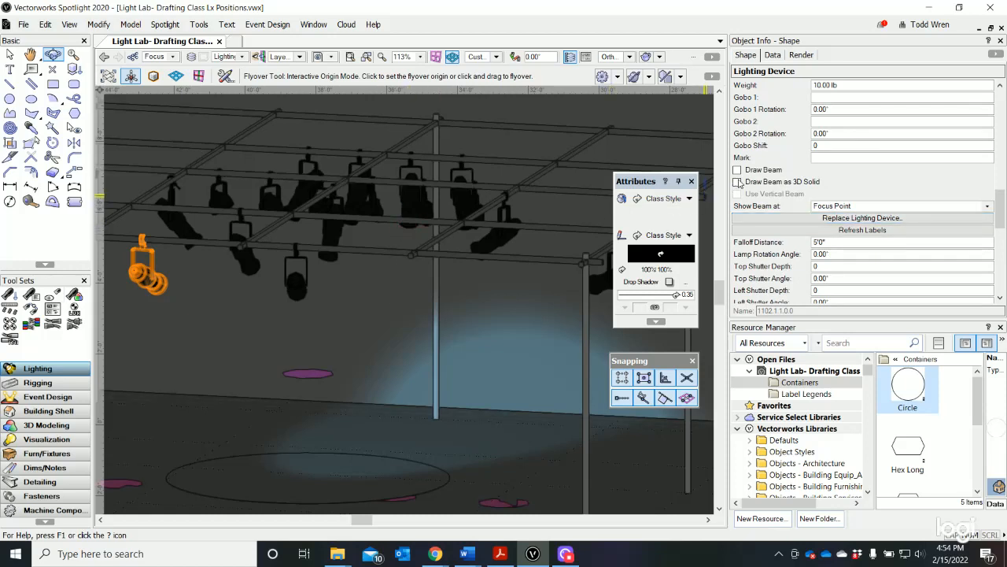
{"action": "left_click", "coordinate": [738, 182]}
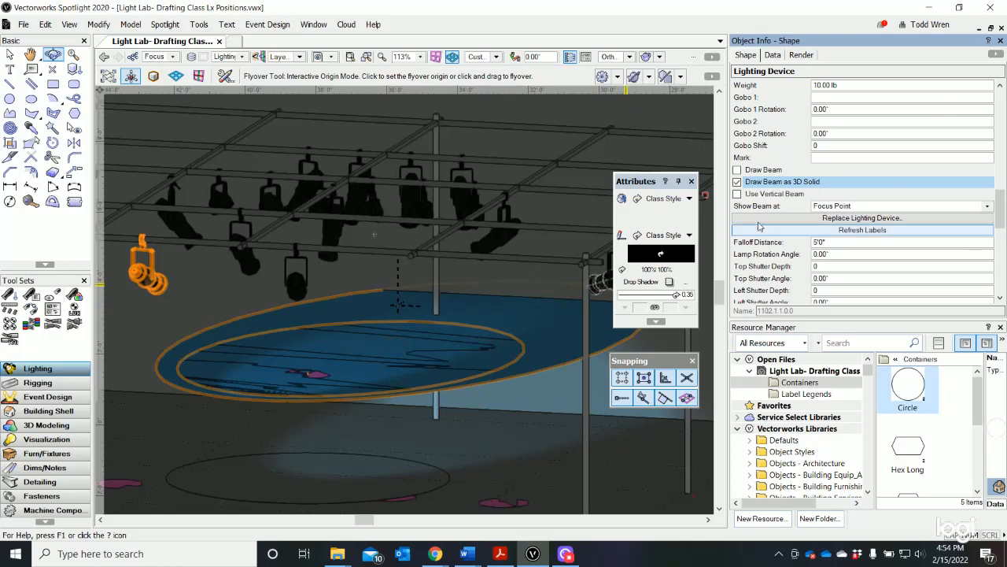
Step: Show the light's solid beam at the Falloff Point, switching the solid off and on again to redraw it
{"action": "left_click", "coordinate": [854, 206]}
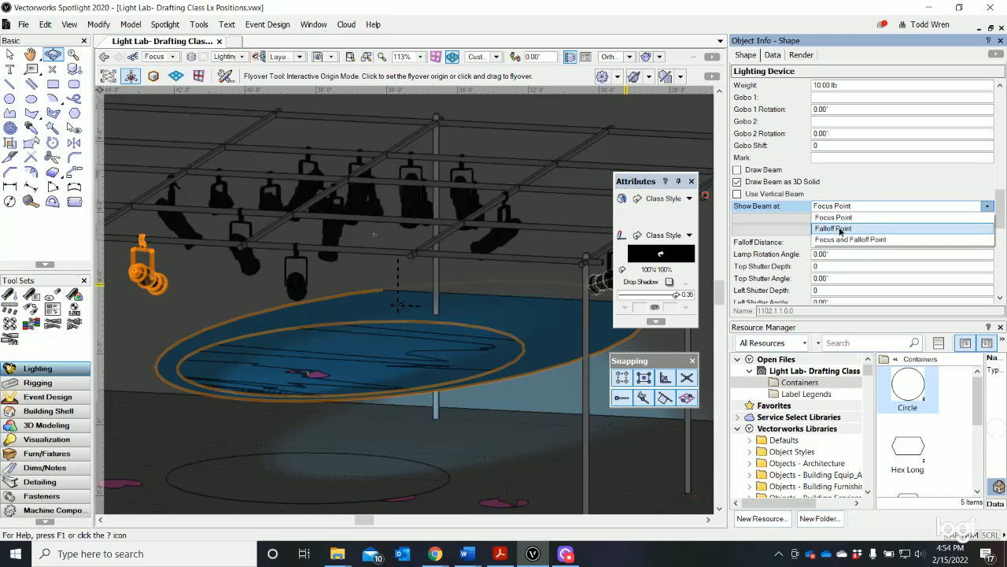
{"action": "left_click", "coordinate": [840, 228]}
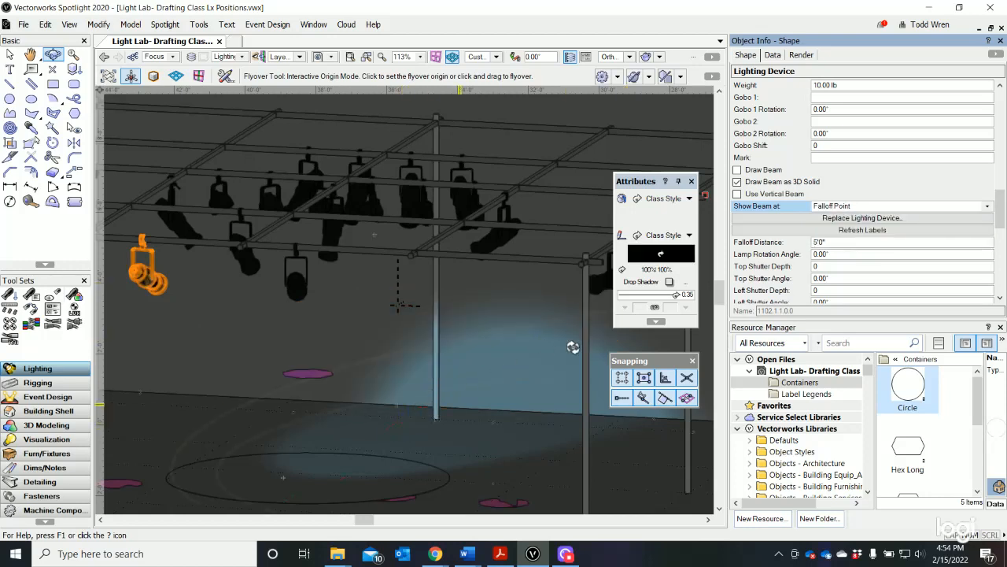
{"action": "left_click", "coordinate": [737, 182]}
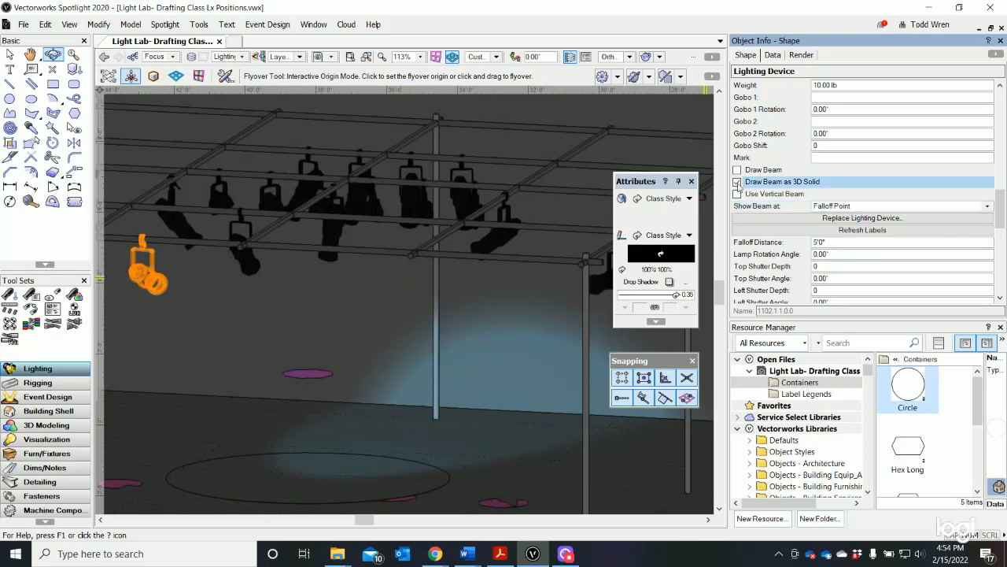
{"action": "left_click", "coordinate": [738, 182]}
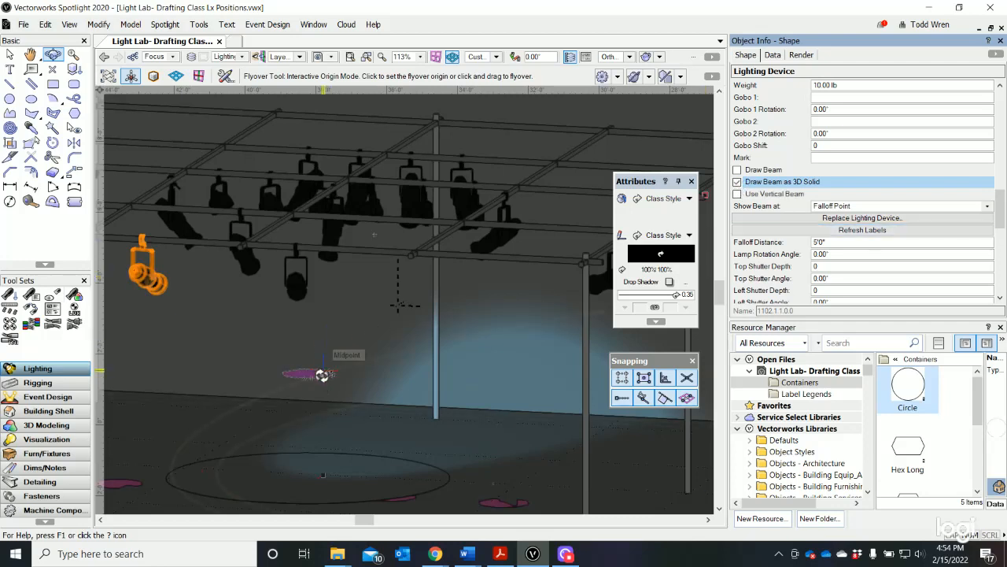
Step: Show the light's solid beam at Focus and Falloff Point and look at it across the stage
{"action": "scroll", "coordinate": [323, 376], "scroll_direction": "down", "scroll_amount": 2}
{"action": "scroll", "coordinate": [545, 441], "scroll_direction": "up", "scroll_amount": 2}
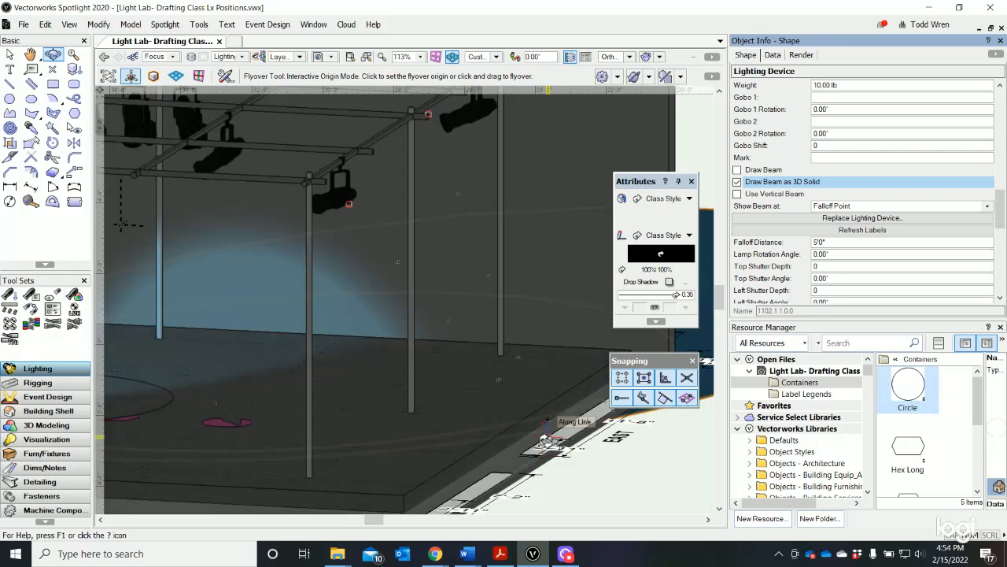
{"action": "left_click", "coordinate": [856, 208]}
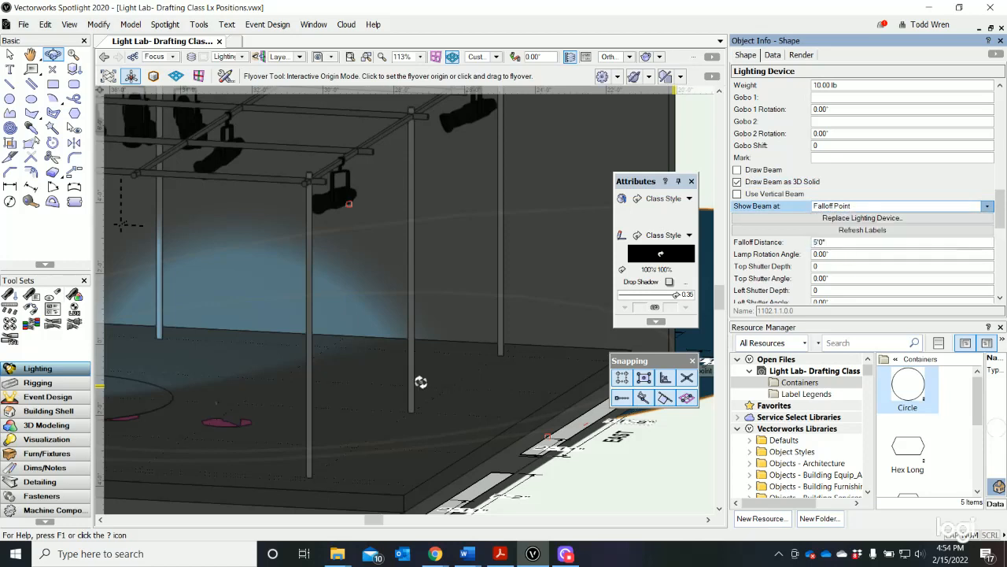
{"action": "scroll", "coordinate": [468, 378], "scroll_direction": "down", "scroll_amount": 2}
{"action": "scroll", "coordinate": [267, 380], "scroll_direction": "up", "scroll_amount": 1}
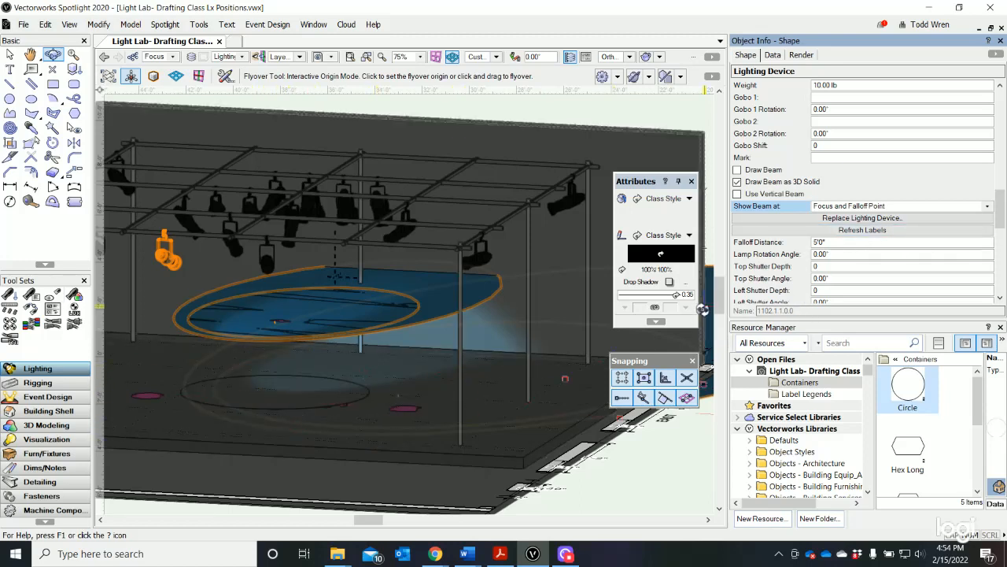
Step: Replace the light's 3D solid beam with the line-drawn beam
{"action": "scroll", "coordinate": [762, 282], "scroll_direction": "up", "scroll_amount": 1}
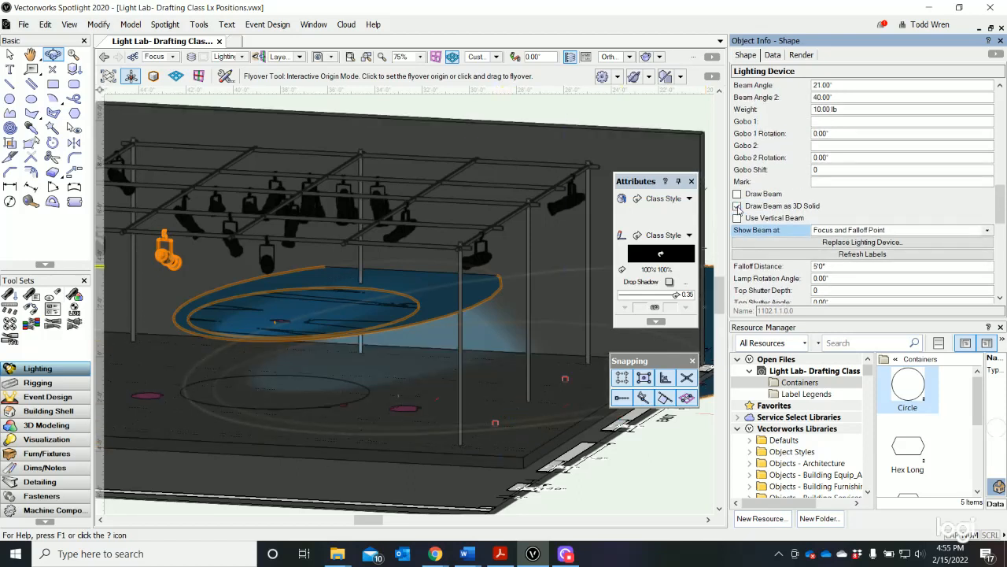
{"action": "left_click", "coordinate": [737, 206]}
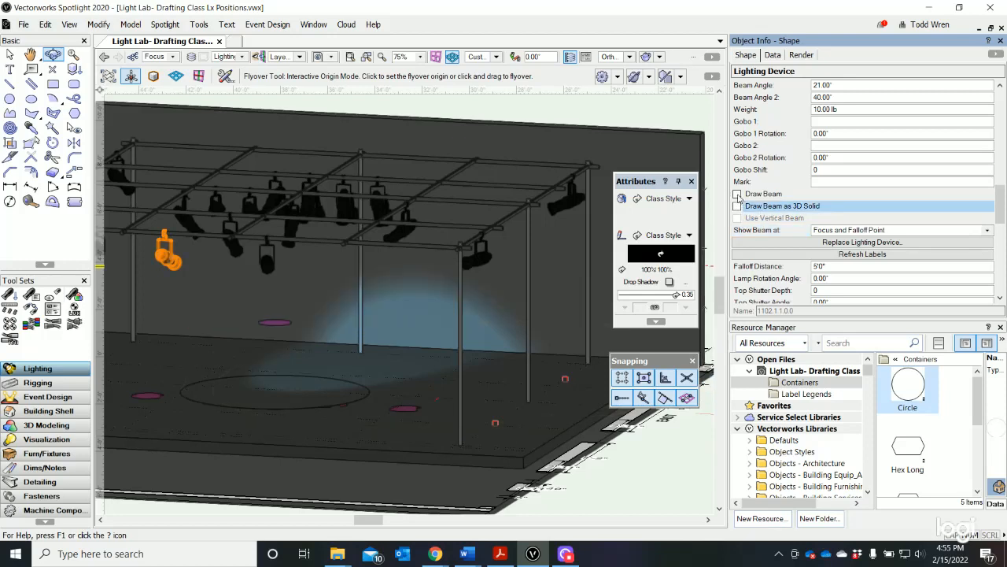
{"action": "left_click", "coordinate": [738, 194]}
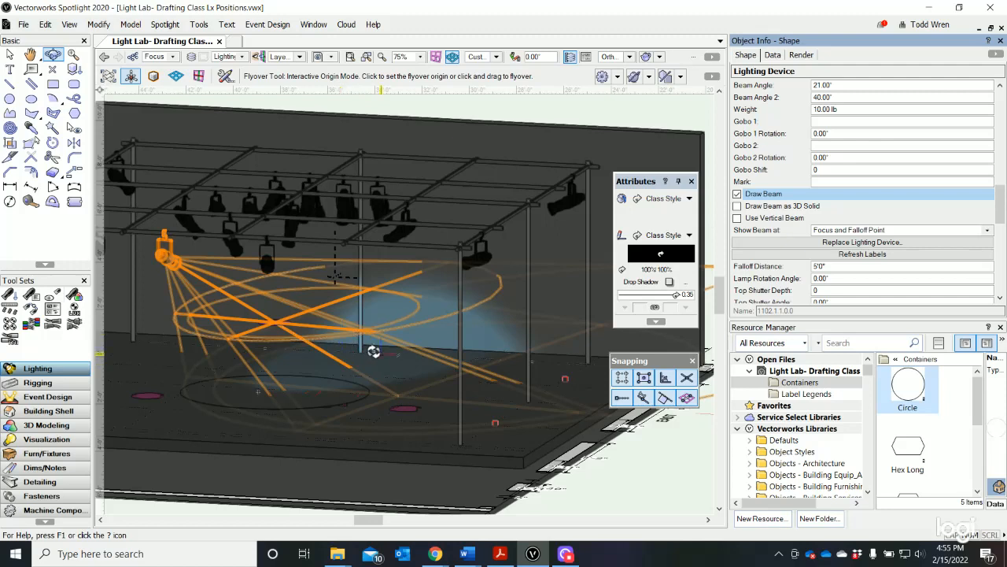
Step: Show the line-drawn beam at the Falloff Point and inspect it from the front and from above
{"action": "left_click", "coordinate": [848, 230]}
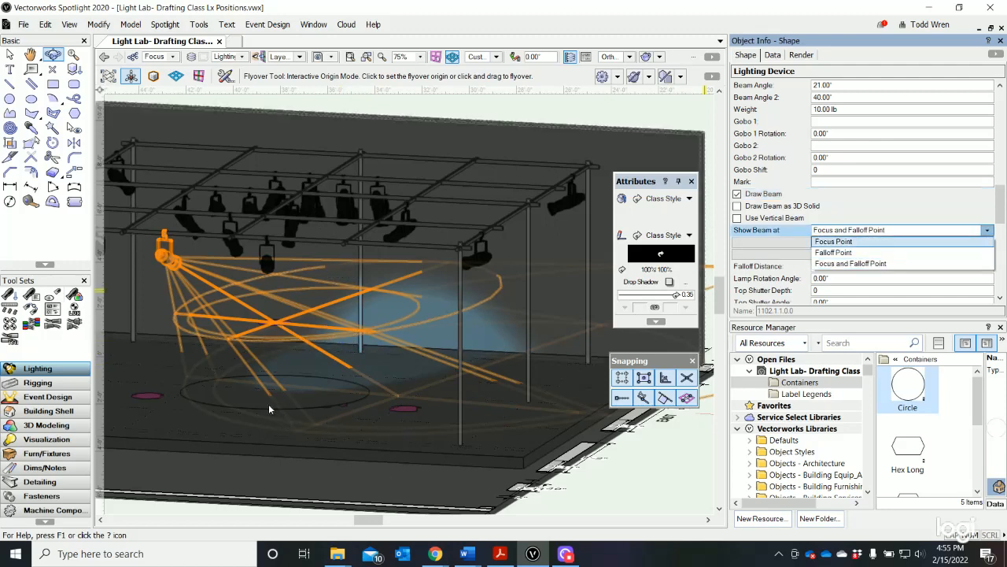
{"action": "left_click", "coordinate": [832, 253]}
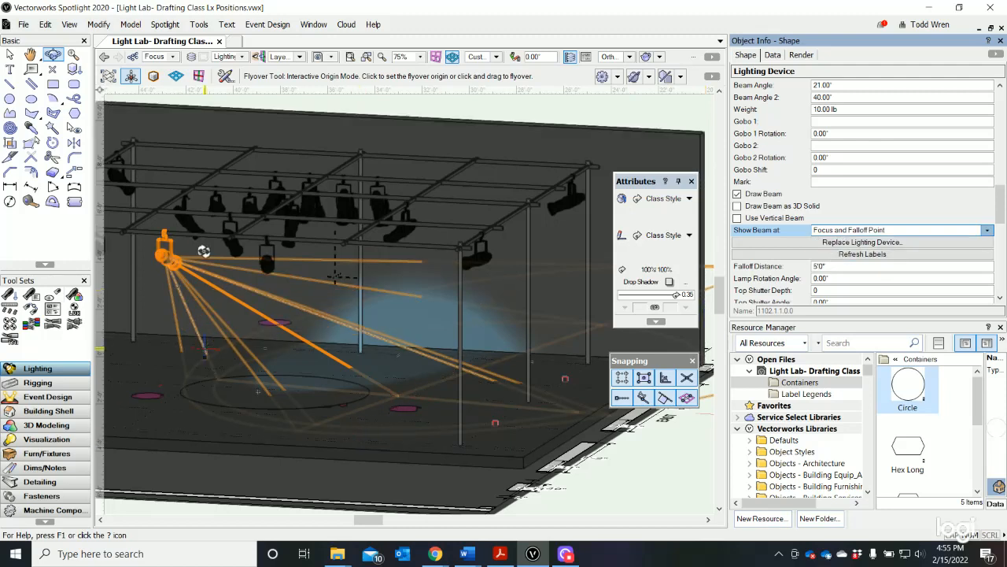
{"action": "left_click_drag", "start_coordinate": [266, 346], "coordinate": [347, 311]}
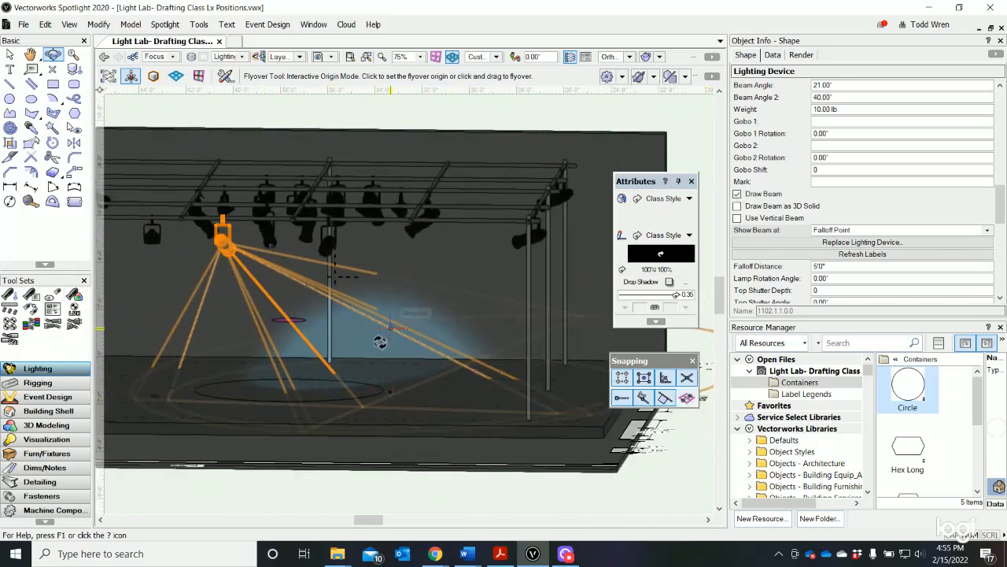
{"action": "left_click_drag", "start_coordinate": [410, 319], "coordinate": [378, 457]}
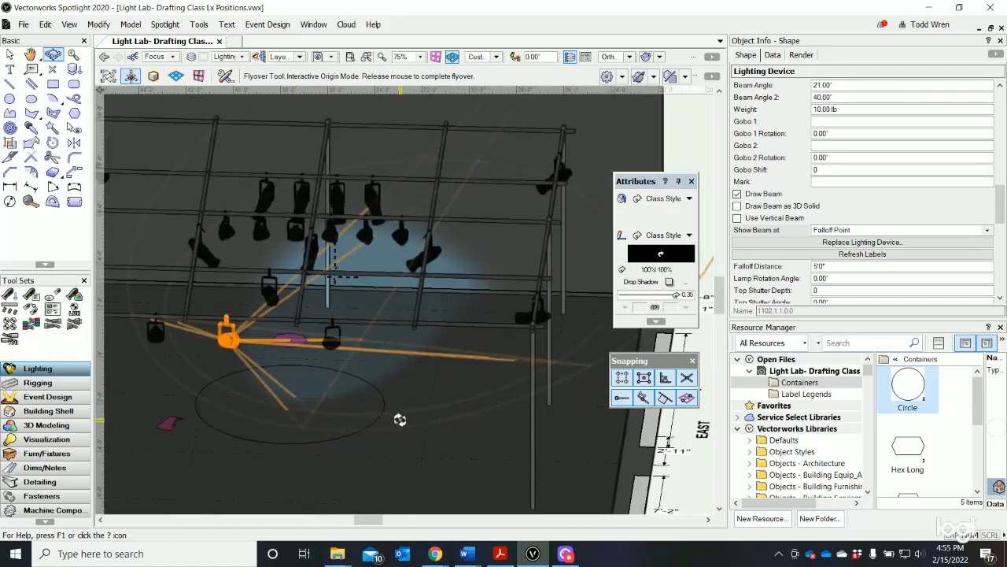
Step: Stop drawing the beam of the middle front-pipe light and turn that light off
{"action": "left_click", "coordinate": [736, 195]}
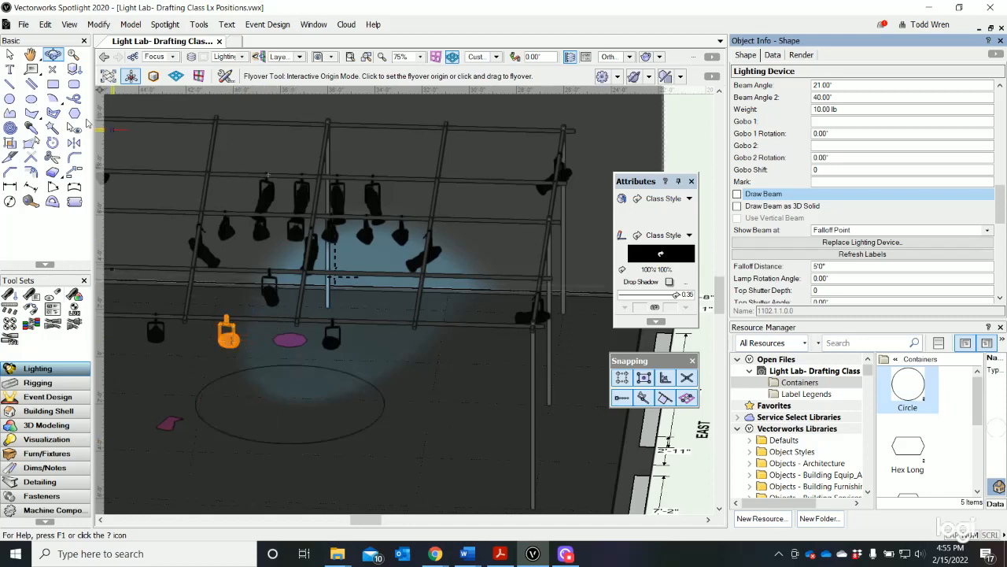
{"action": "left_click", "coordinate": [9, 55]}
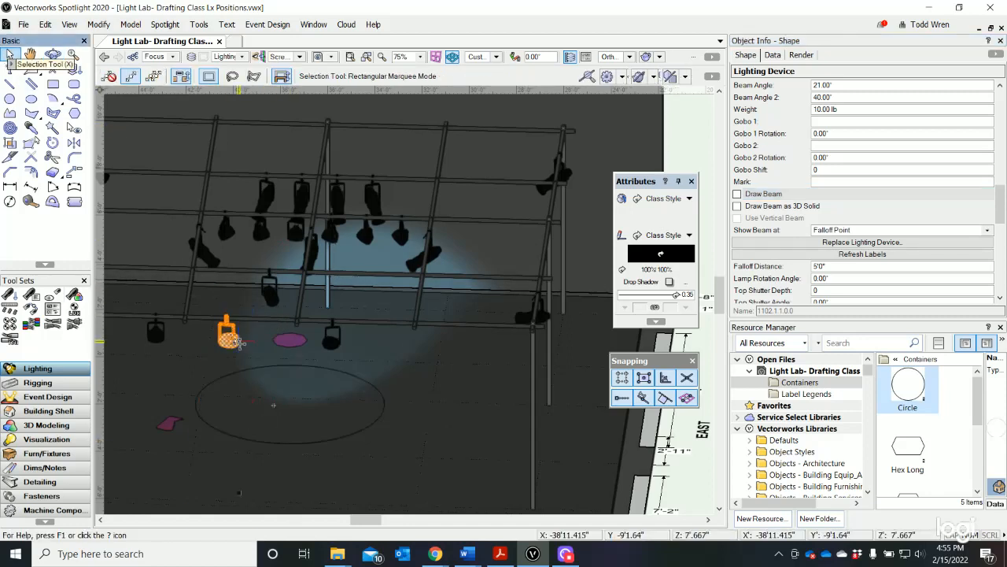
{"action": "right_click", "coordinate": [235, 340]}
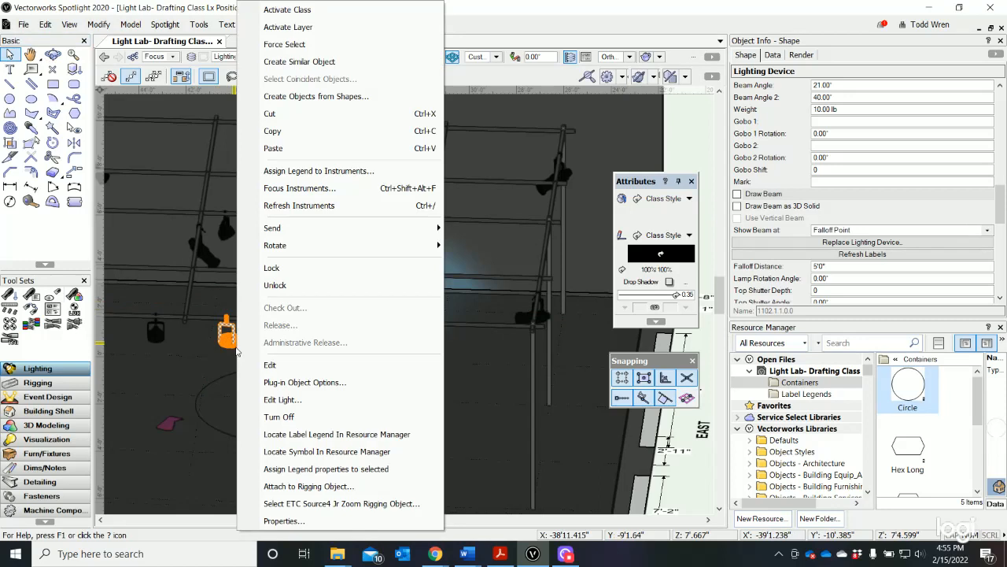
{"action": "left_click", "coordinate": [284, 421]}
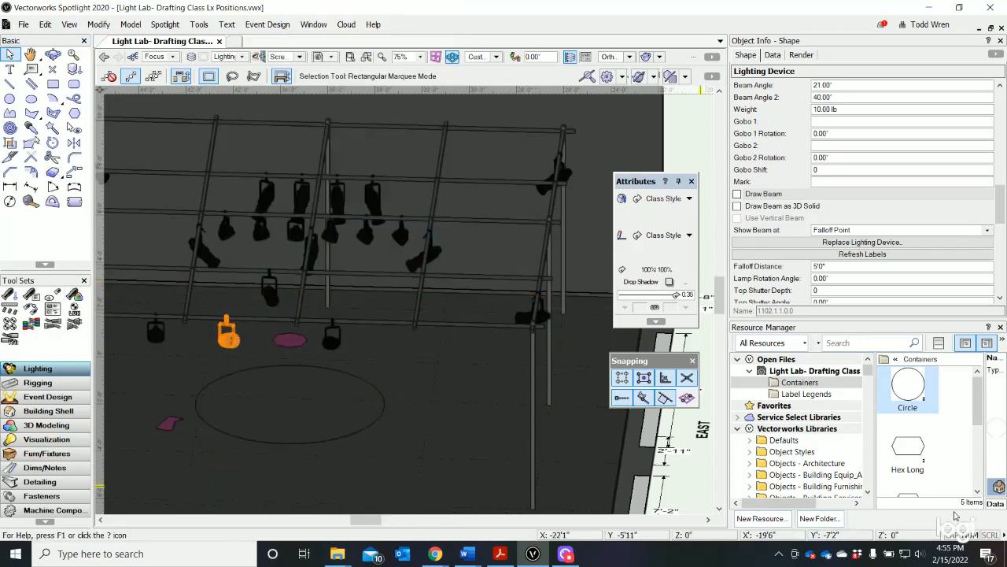